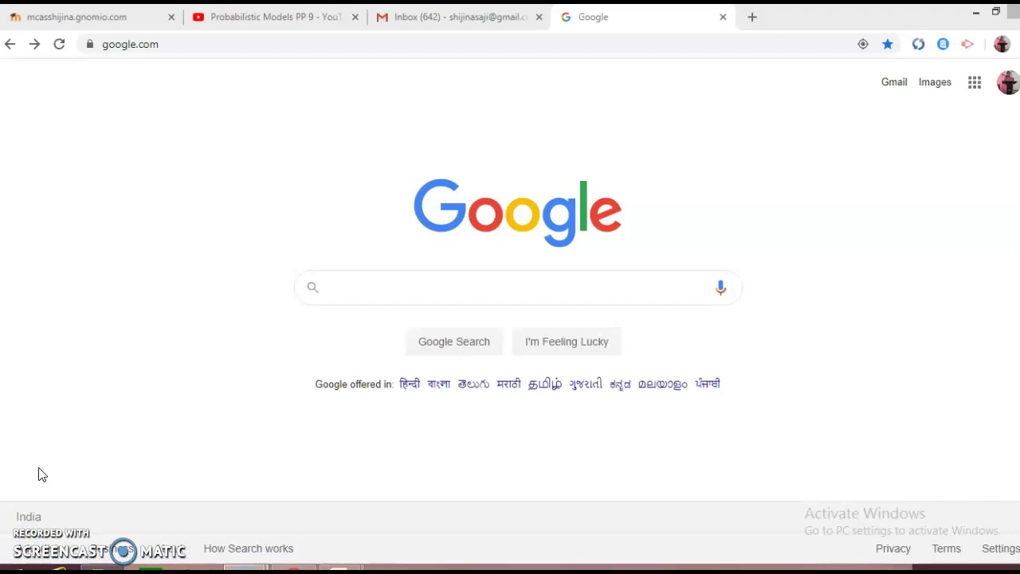
Step: Search Google for moodlecloud and open the MoodleCloud result in a new tab
{"action": "left_click", "coordinate": [452, 287]}
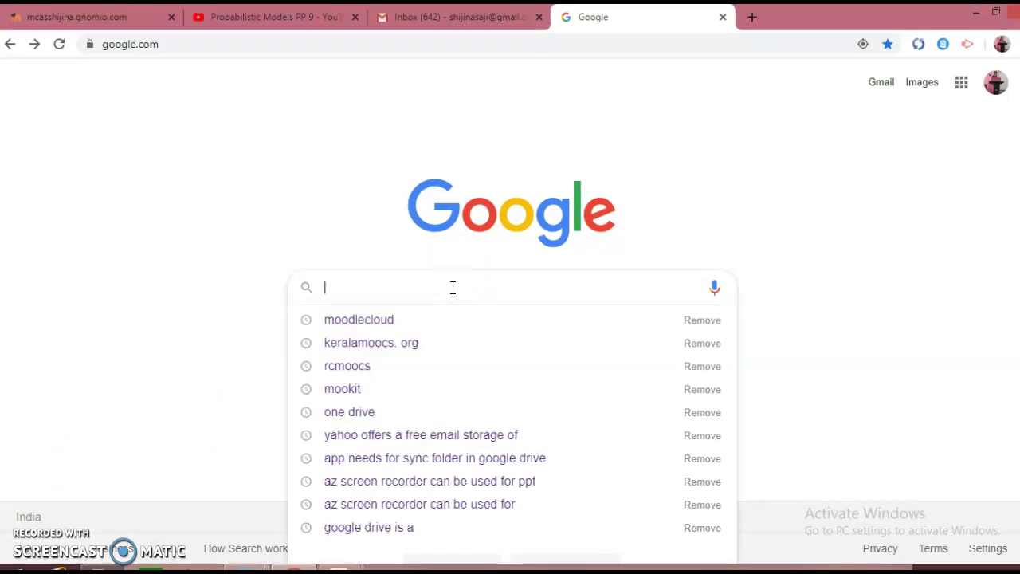
{"action": "type", "text": "moodl"}
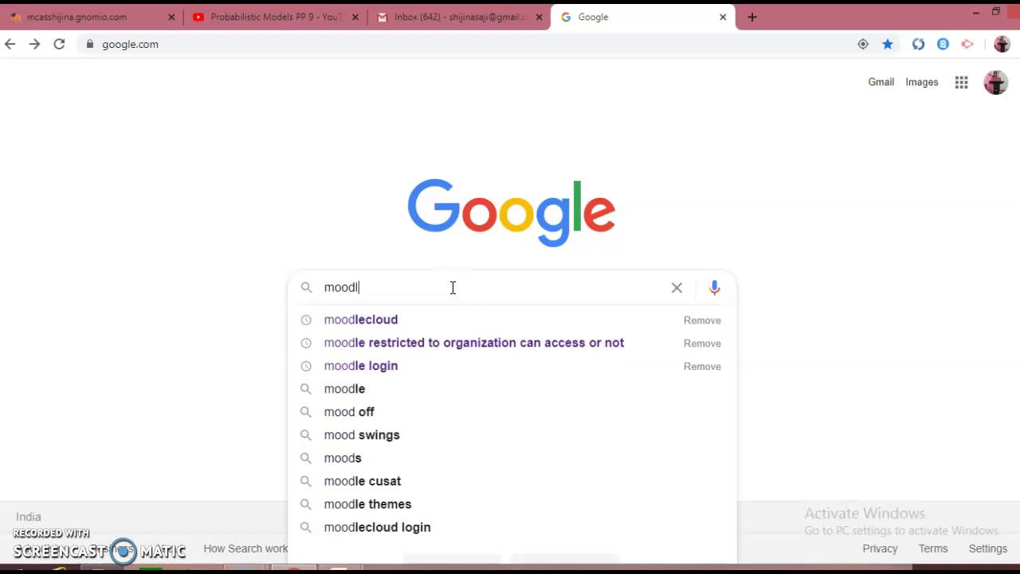
{"action": "type", "text": "e"}
{"action": "left_click", "coordinate": [422, 319]}
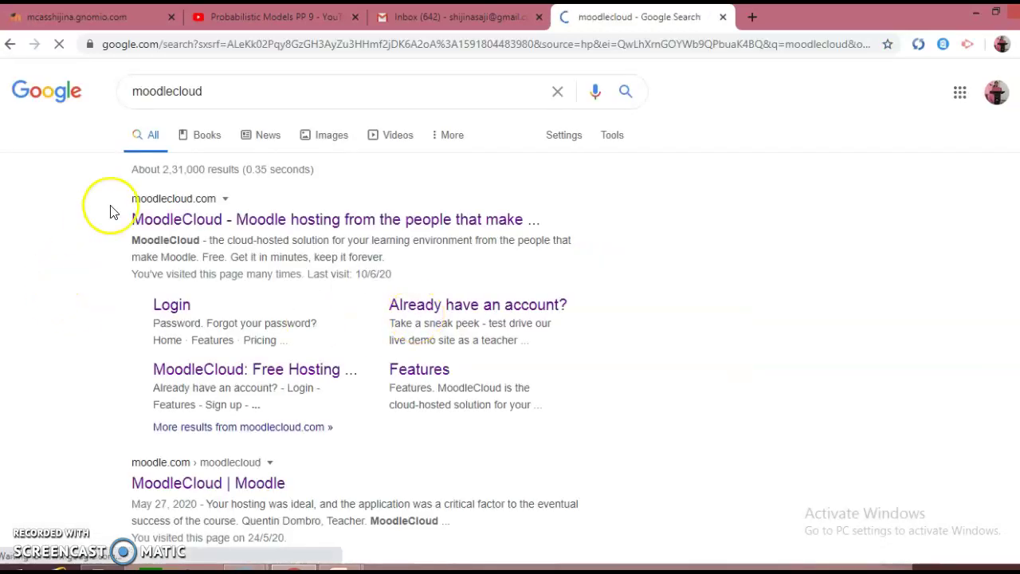
{"action": "right_click", "coordinate": [163, 205]}
{"action": "left_click", "coordinate": [203, 210]}
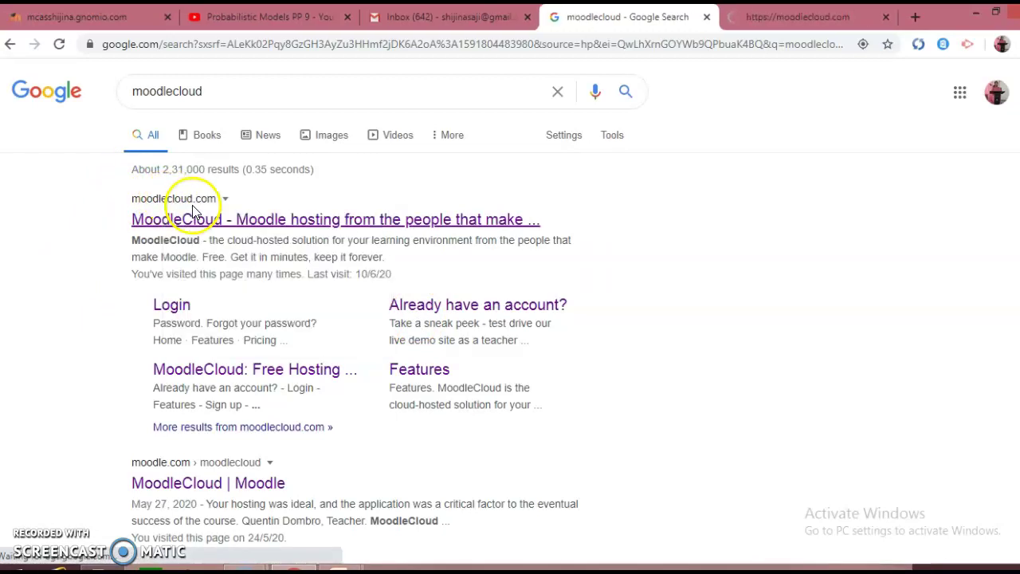
{"action": "left_click", "coordinate": [823, 24]}
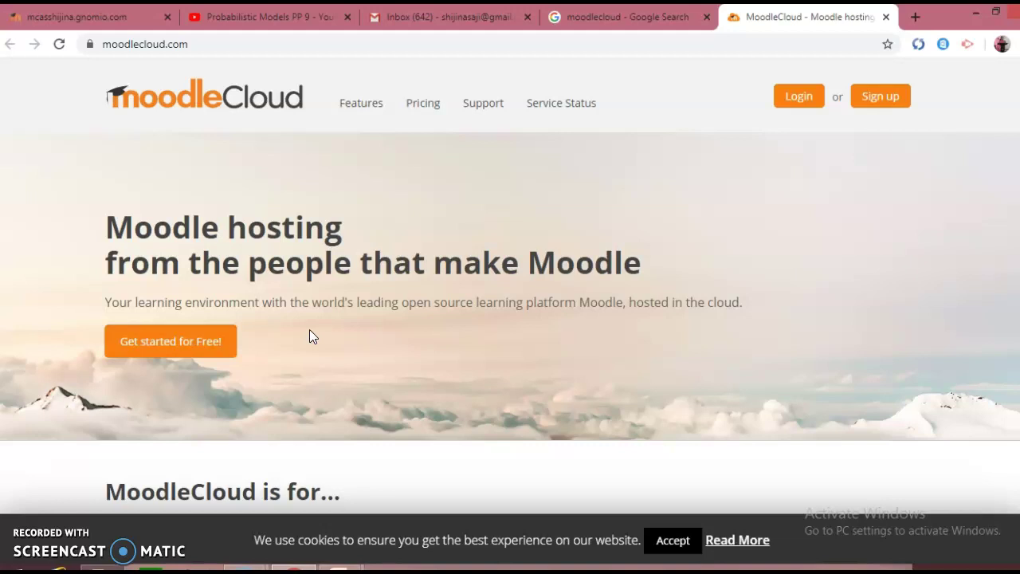
Step: Start the free signup and review the pricing table showing the $0 45-day Free Trial
{"action": "left_click", "coordinate": [158, 346]}
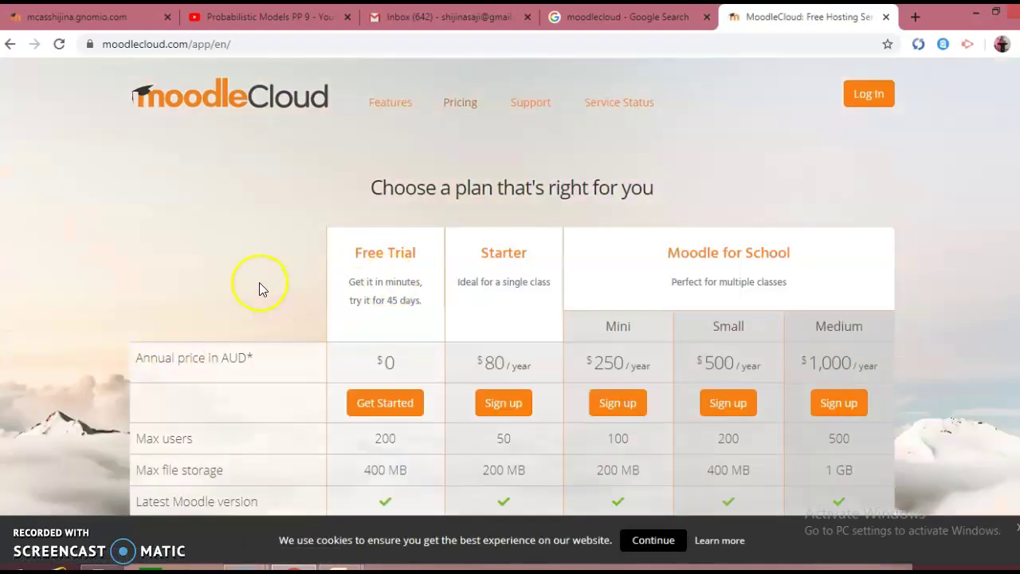
{"action": "scroll", "coordinate": [259, 282], "scroll_direction": "down", "scroll_amount": 1}
{"action": "scroll", "coordinate": [259, 282], "scroll_direction": "up", "scroll_amount": 1}
{"action": "scroll", "coordinate": [371, 323], "scroll_direction": "down", "scroll_amount": 2}
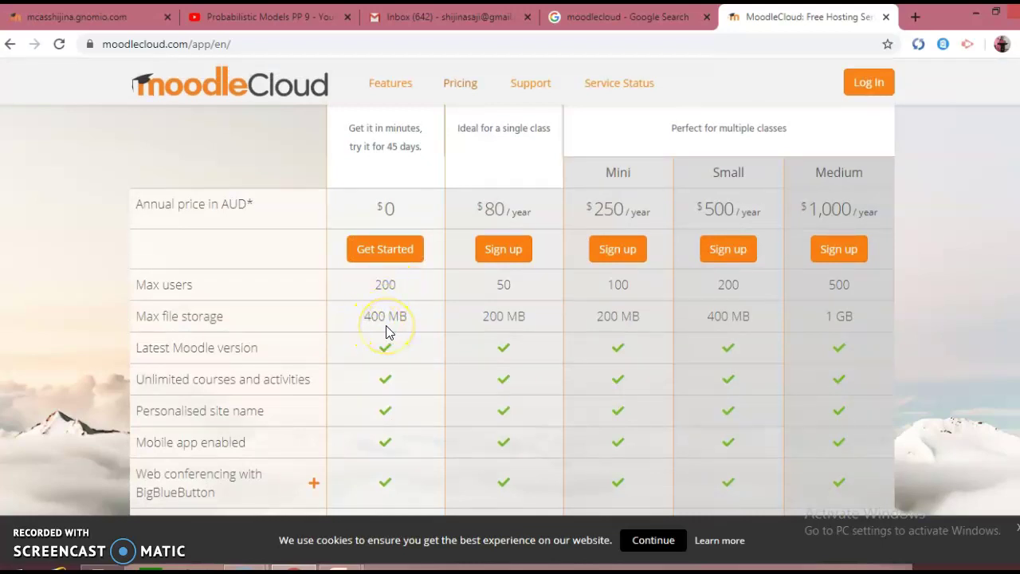
{"action": "scroll", "coordinate": [386, 333], "scroll_direction": "up", "scroll_amount": 2}
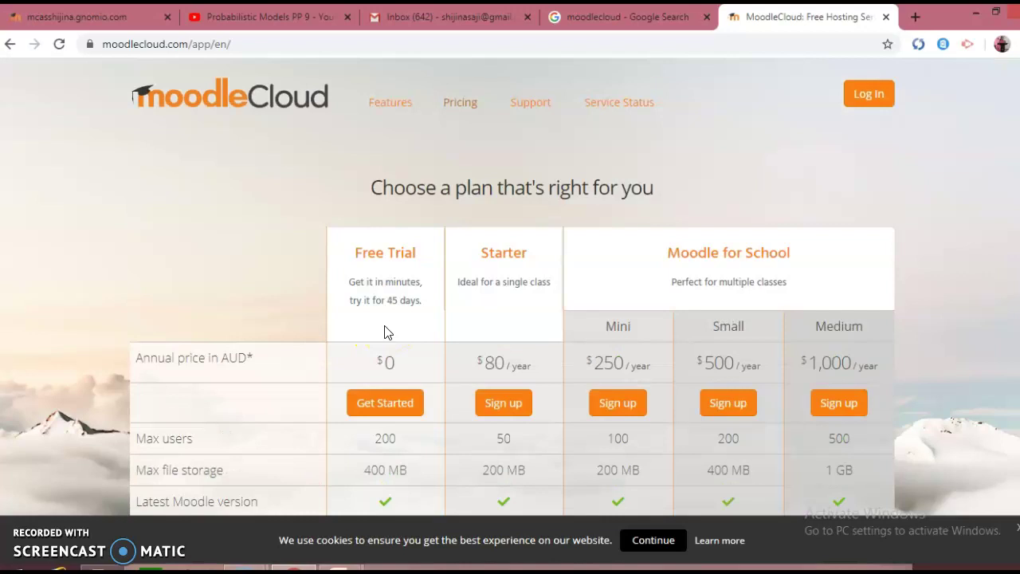
Step: Choose the Free Trial plan and opt to create a new account
{"action": "left_click", "coordinate": [389, 407]}
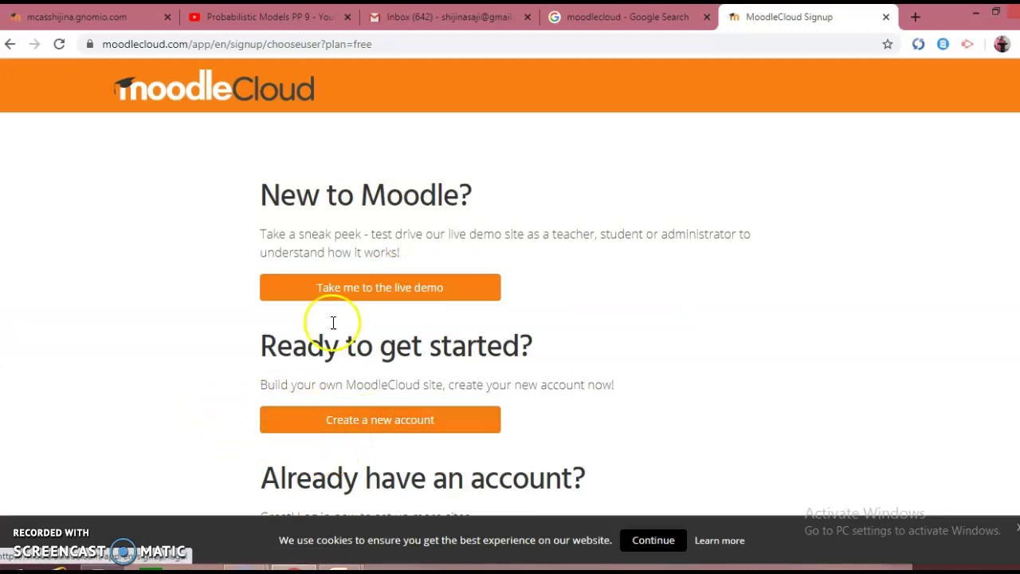
{"action": "left_click", "coordinate": [366, 424]}
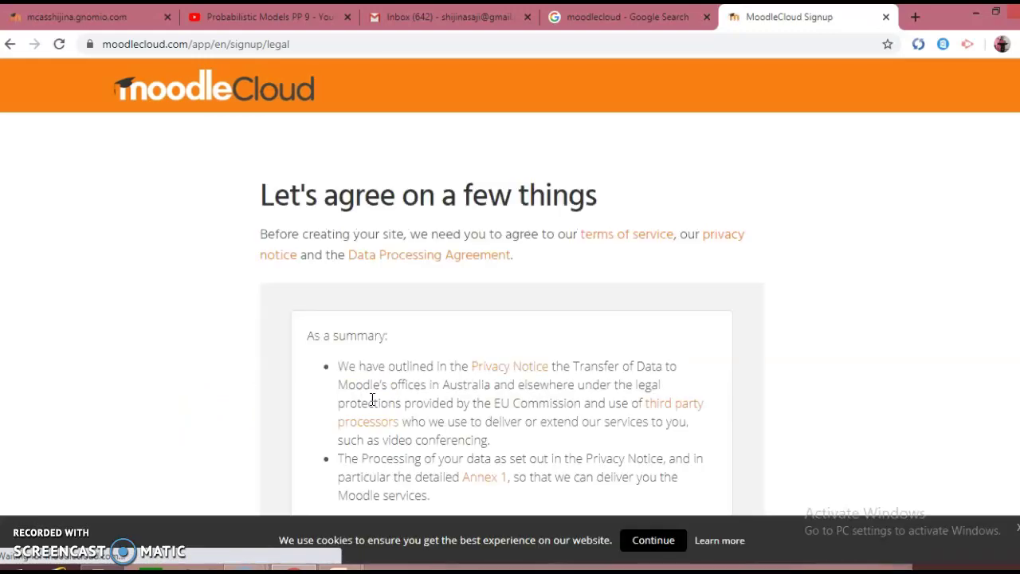
{"action": "scroll", "coordinate": [372, 398], "scroll_direction": "down", "scroll_amount": 5}
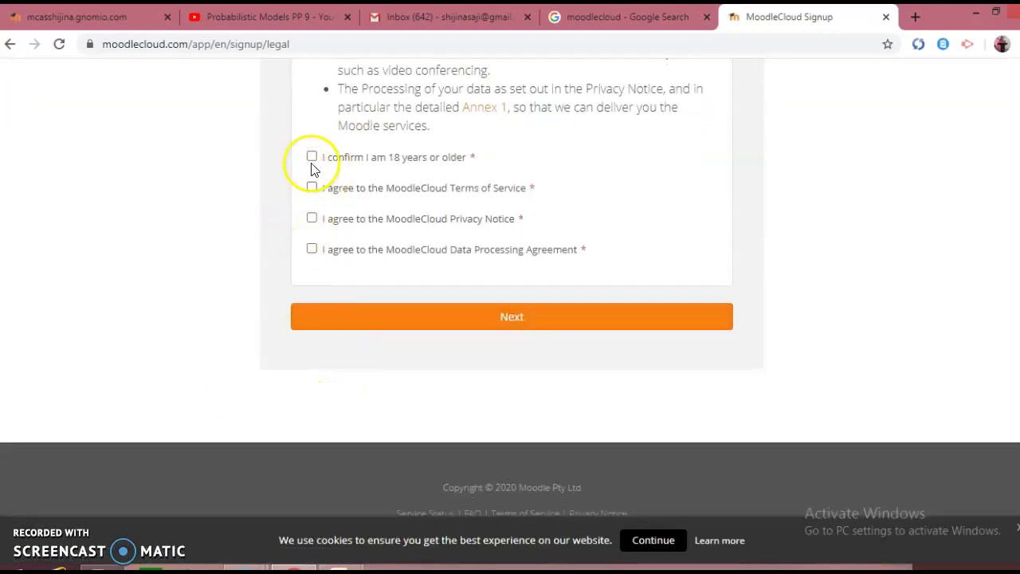
Step: Accept the age, Terms of Service, Privacy Notice and Data Processing agreements and continue
{"action": "left_click", "coordinate": [312, 157]}
{"action": "left_click", "coordinate": [312, 187]}
{"action": "left_click", "coordinate": [314, 212]}
{"action": "left_click", "coordinate": [312, 220]}
{"action": "left_click", "coordinate": [310, 251]}
{"action": "left_click", "coordinate": [509, 324]}
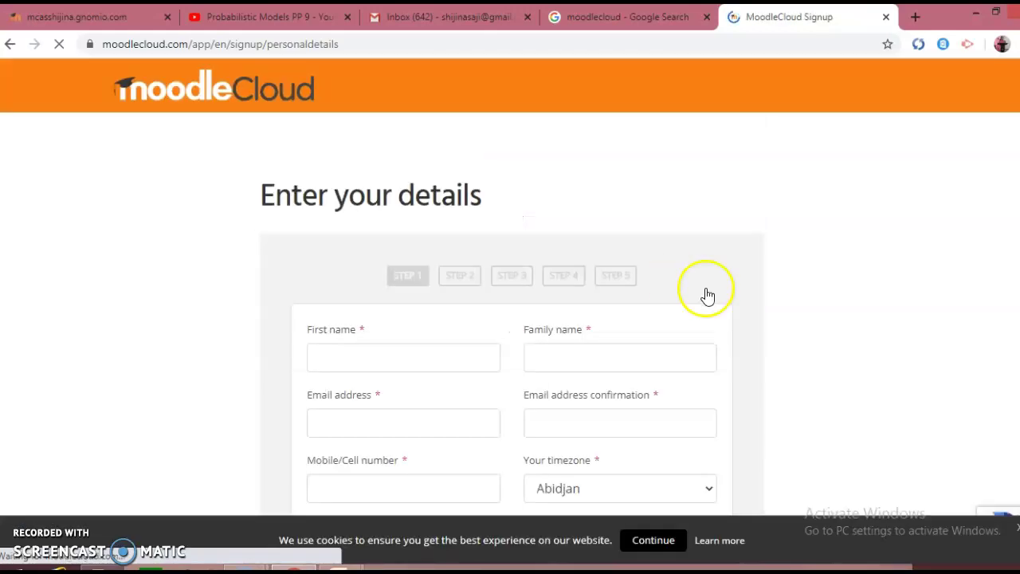
Step: Fill in the first name and the saved email address on the Step 1 form
{"action": "scroll", "coordinate": [821, 314], "scroll_direction": "down", "scroll_amount": 4}
{"action": "scroll", "coordinate": [802, 324], "scroll_direction": "up", "scroll_amount": 4}
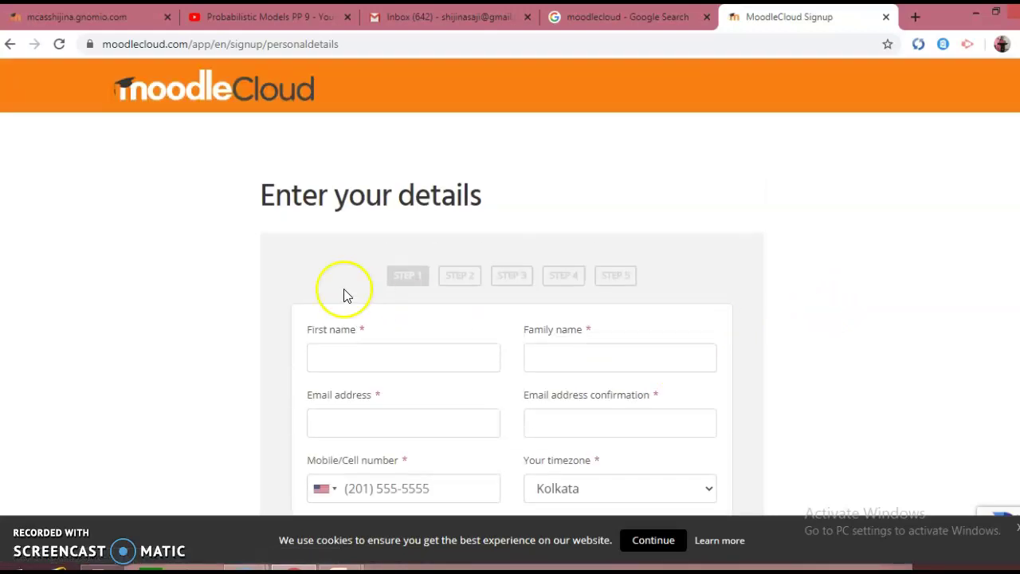
{"action": "left_click", "coordinate": [348, 356]}
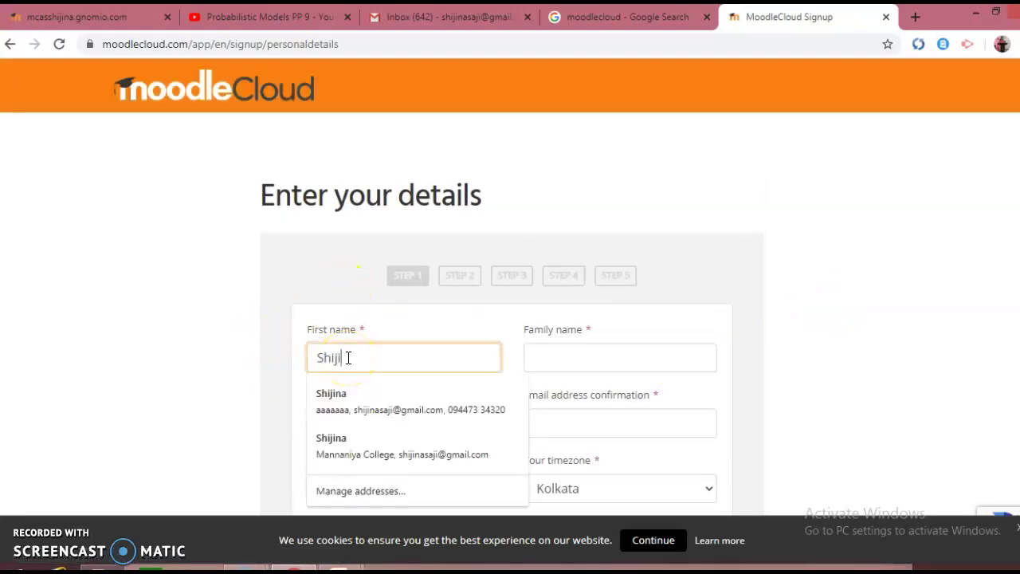
{"action": "left_click", "coordinate": [250, 363]}
{"action": "left_click", "coordinate": [381, 420]}
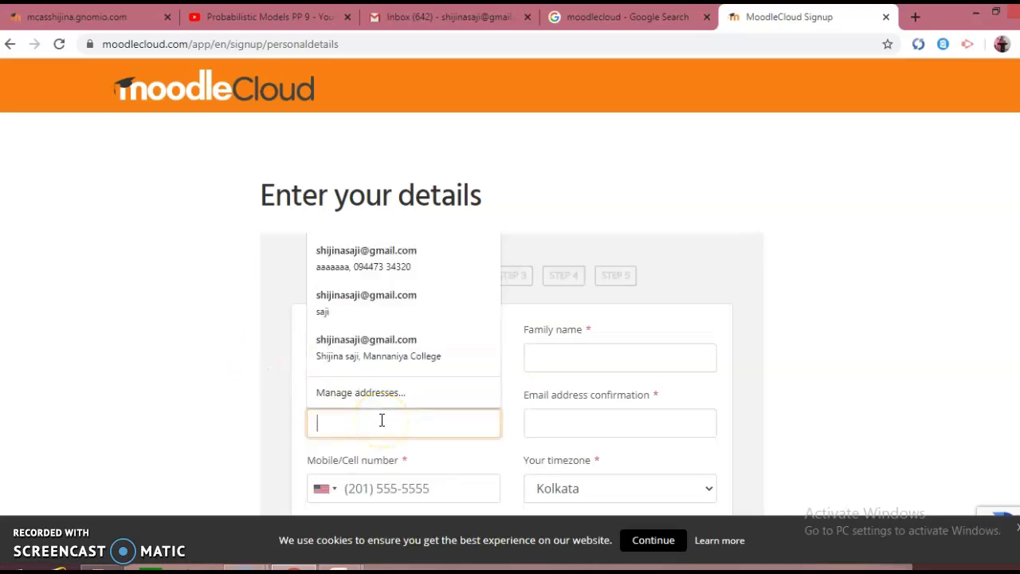
{"action": "type", "text": "d"}
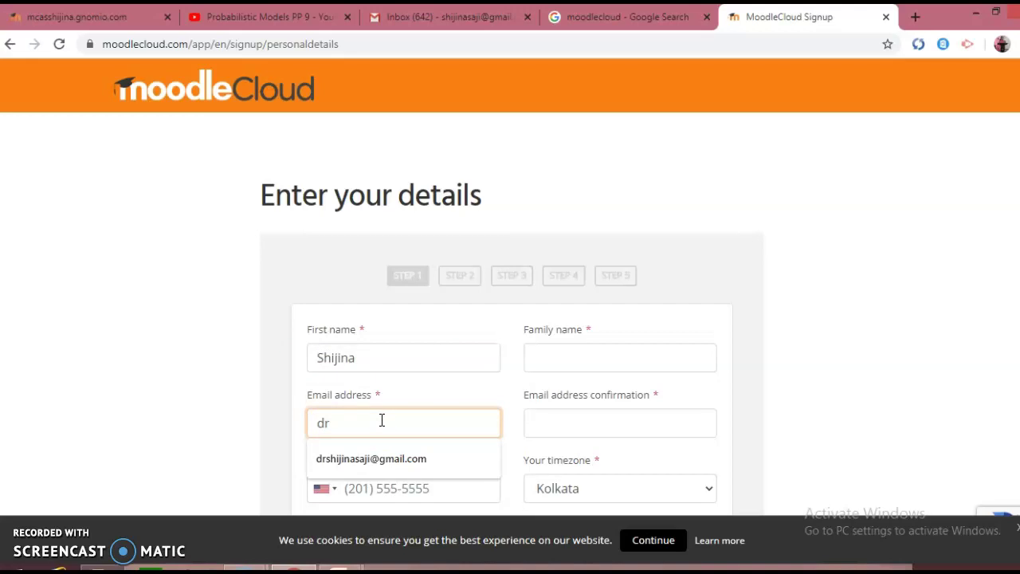
{"action": "type", "text": "r"}
{"action": "left_click", "coordinate": [371, 458]}
{"action": "scroll", "coordinate": [201, 460], "scroll_direction": "down", "scroll_amount": 2}
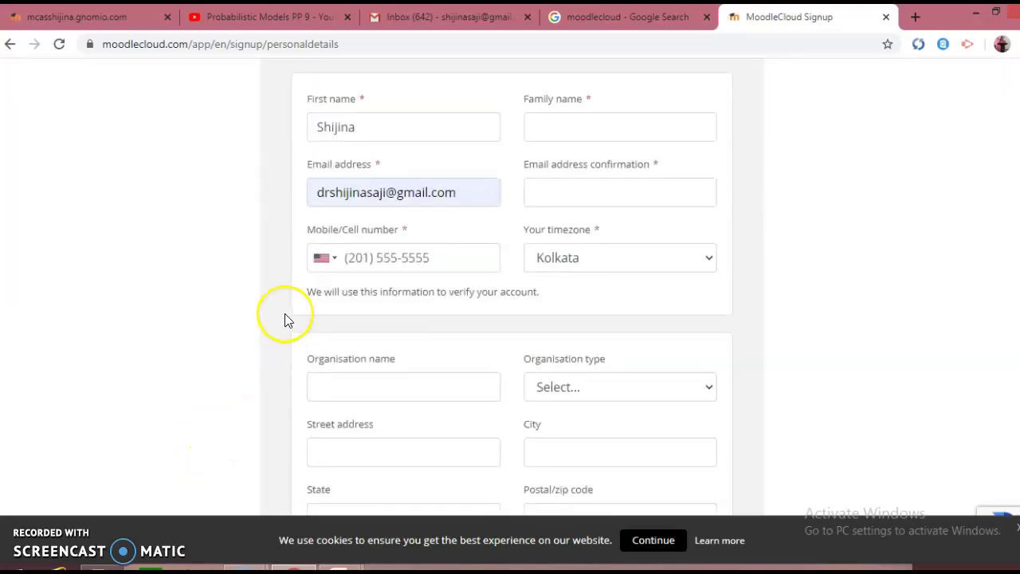
{"action": "left_click", "coordinate": [333, 263]}
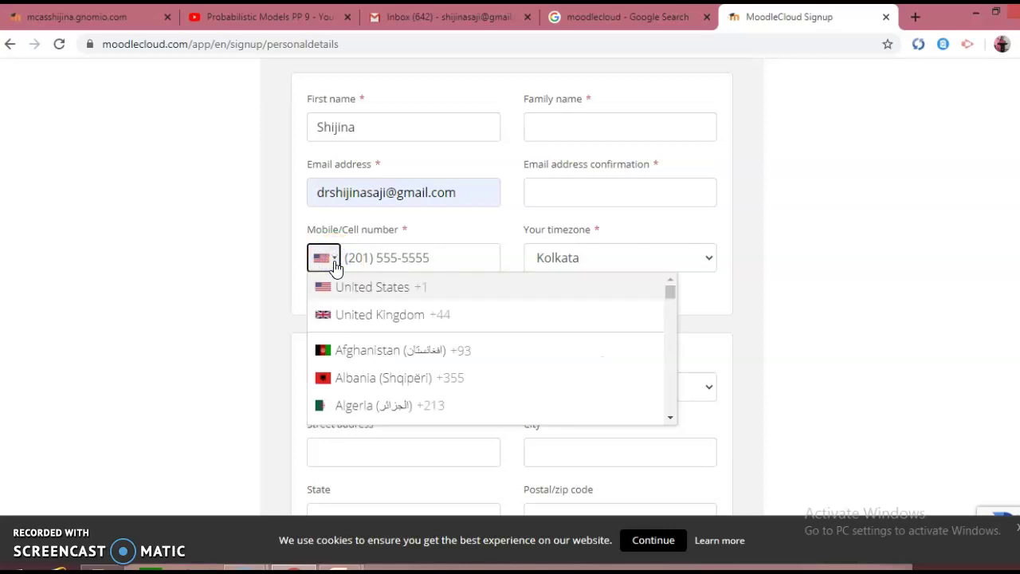
Step: Set the phone country code to India (+91)
{"action": "left_click", "coordinate": [465, 375]}
{"action": "scroll", "coordinate": [447, 319], "scroll_direction": "down", "scroll_amount": 1}
{"action": "scroll", "coordinate": [359, 292], "scroll_direction": "up", "scroll_amount": 3}
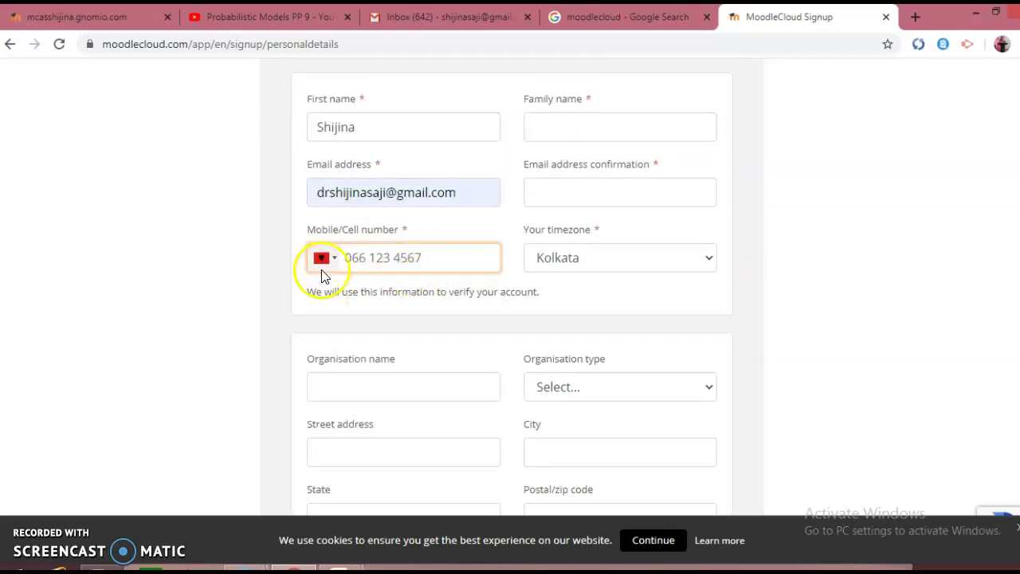
{"action": "left_click", "coordinate": [333, 263]}
{"action": "scroll", "coordinate": [458, 345], "scroll_direction": "down", "scroll_amount": 6}
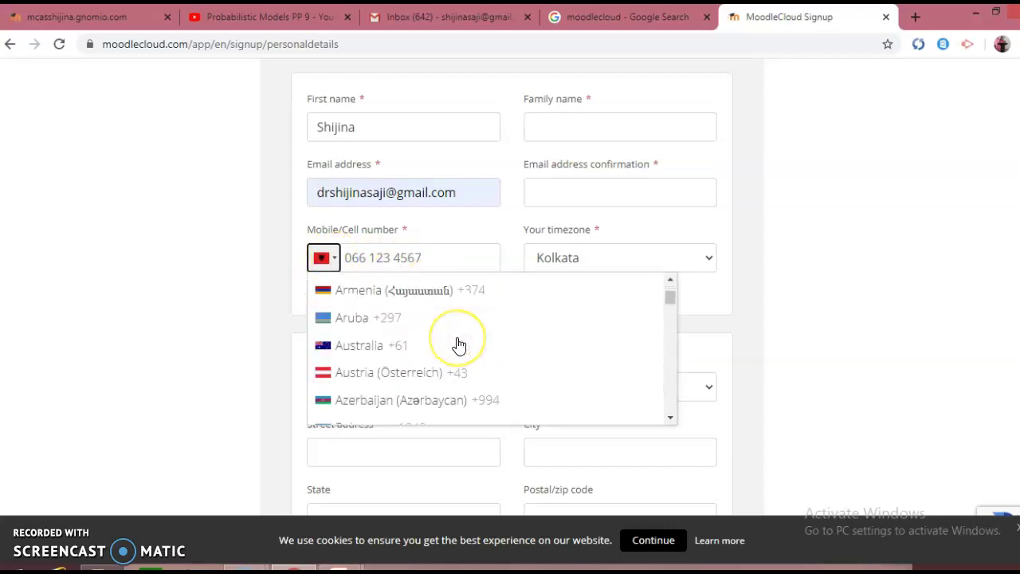
{"action": "scroll", "coordinate": [458, 345], "scroll_direction": "down", "scroll_amount": 12}
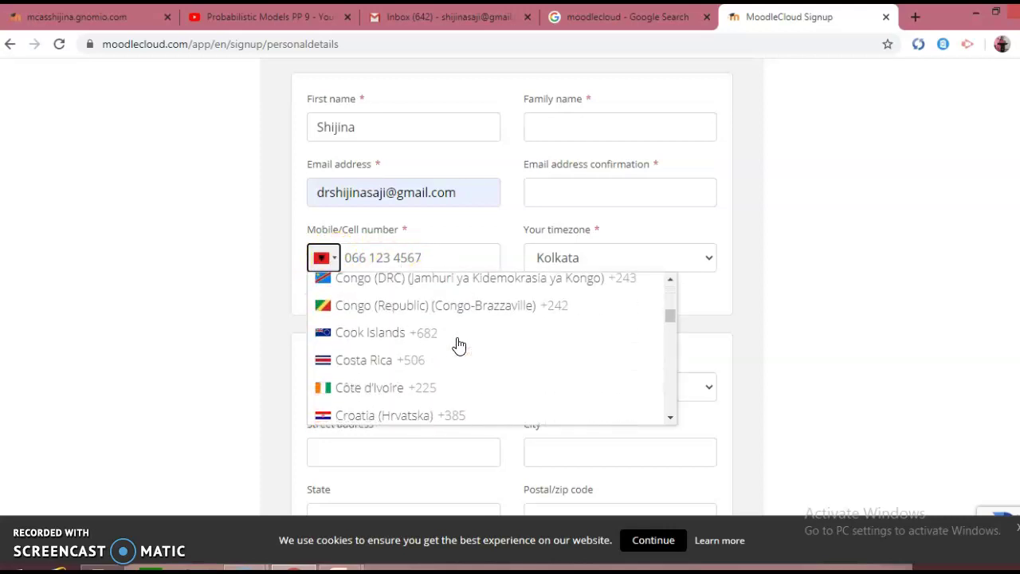
{"action": "scroll", "coordinate": [458, 344], "scroll_direction": "down", "scroll_amount": 12}
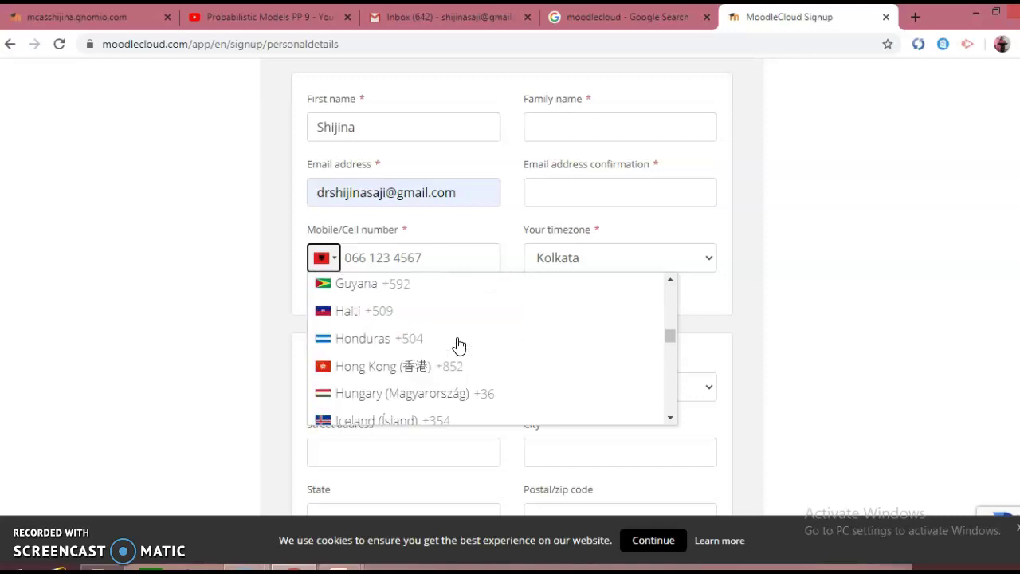
{"action": "scroll", "coordinate": [458, 344], "scroll_direction": "down", "scroll_amount": 1}
{"action": "scroll", "coordinate": [456, 346], "scroll_direction": "up", "scroll_amount": 5}
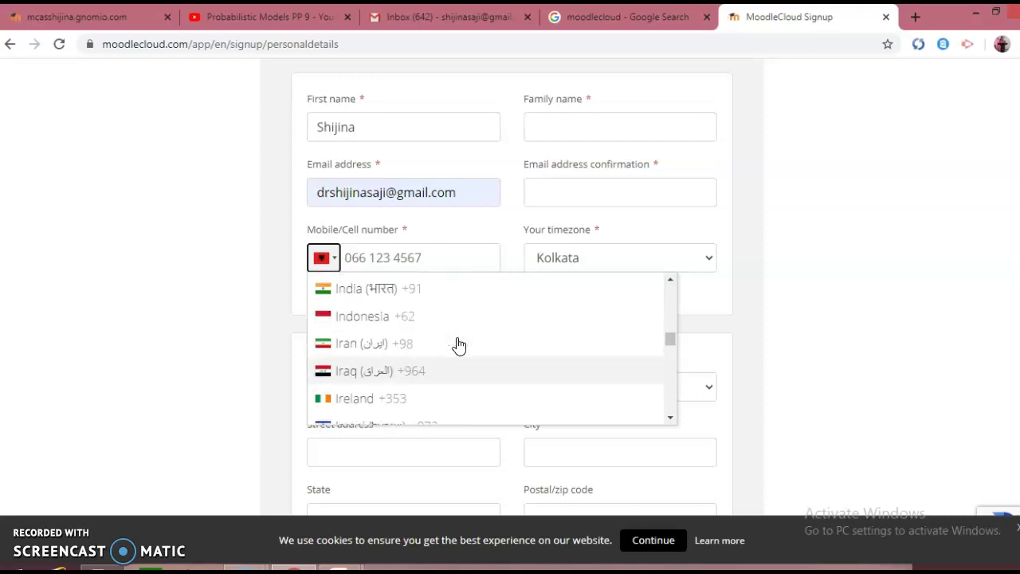
{"action": "left_click", "coordinate": [353, 397]}
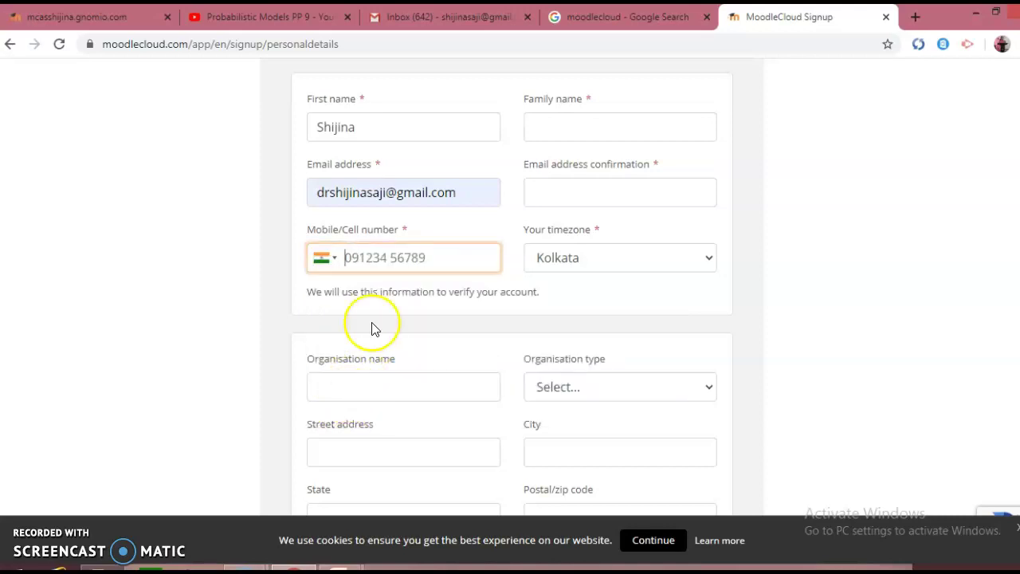
Step: Fill the phone number from saved contact details and correct its ending
{"action": "left_click", "coordinate": [356, 260]}
{"action": "left_click", "coordinate": [368, 296]}
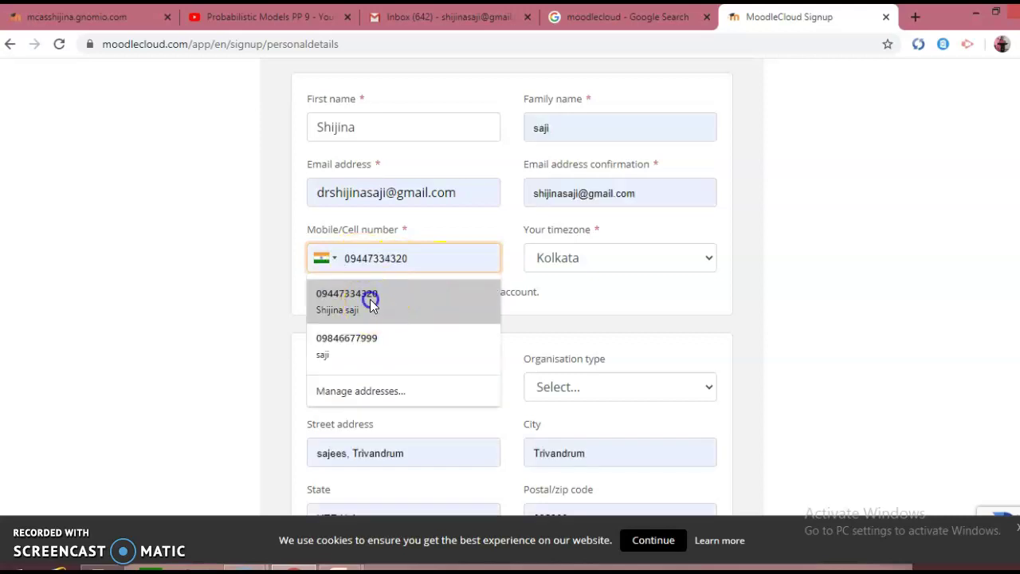
{"action": "left_click", "coordinate": [419, 257]}
{"action": "left_click_drag", "start_coordinate": [422, 257], "coordinate": [359, 258]}
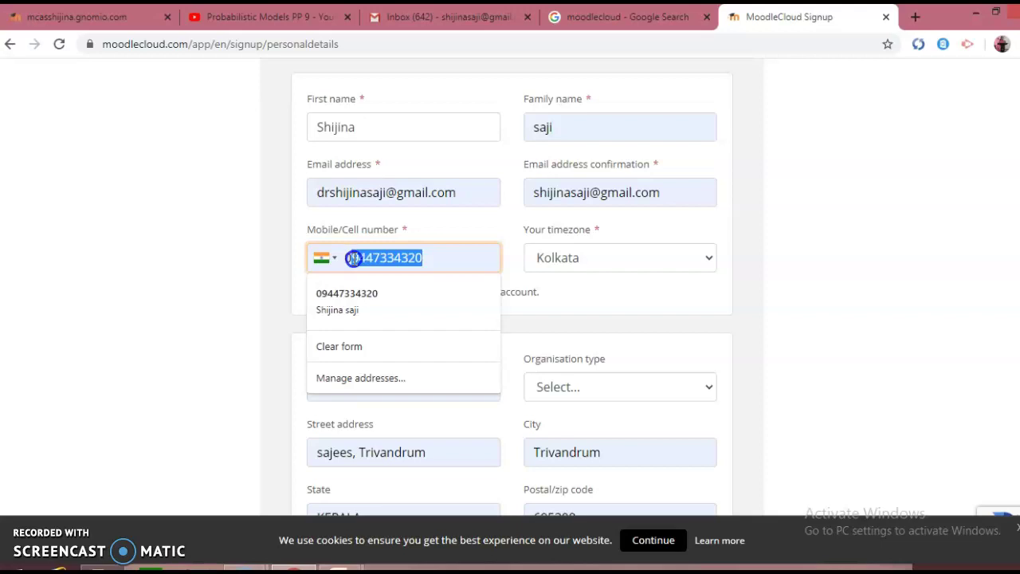
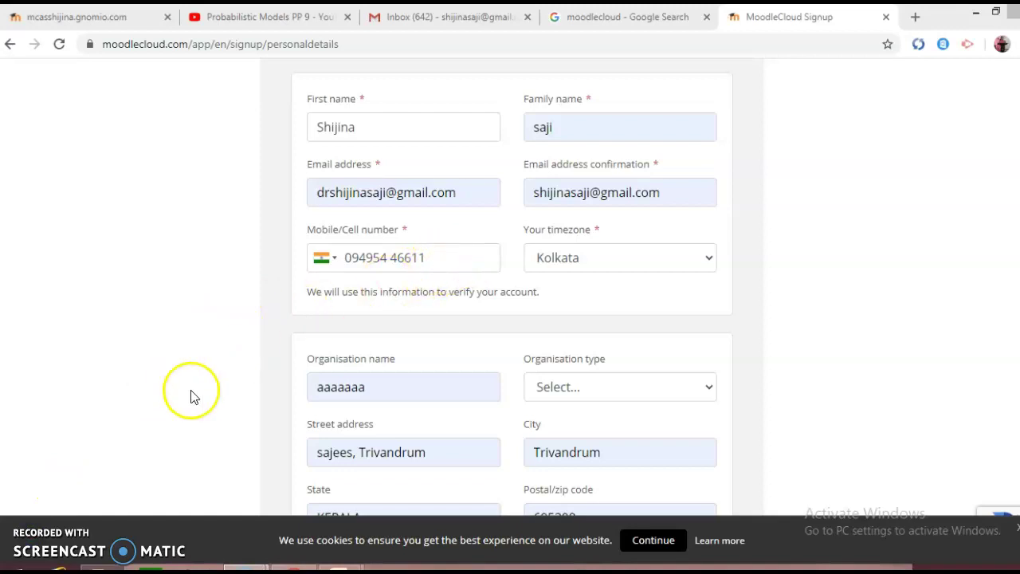
{"action": "scroll", "coordinate": [191, 396], "scroll_direction": "down", "scroll_amount": 4}
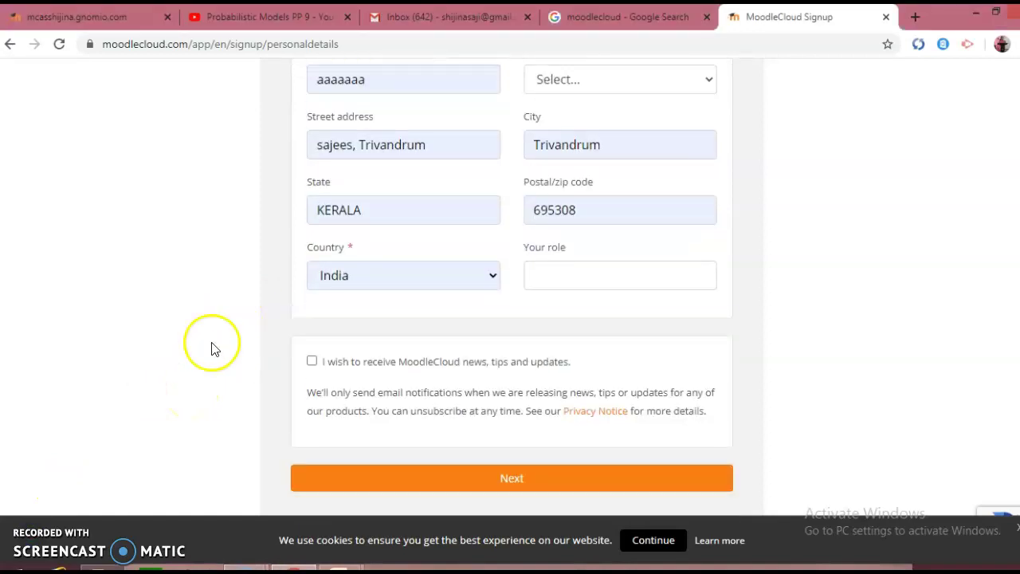
Step: Opt in to MoodleCloud news, tips and updates and try submitting the details
{"action": "left_click", "coordinate": [312, 361]}
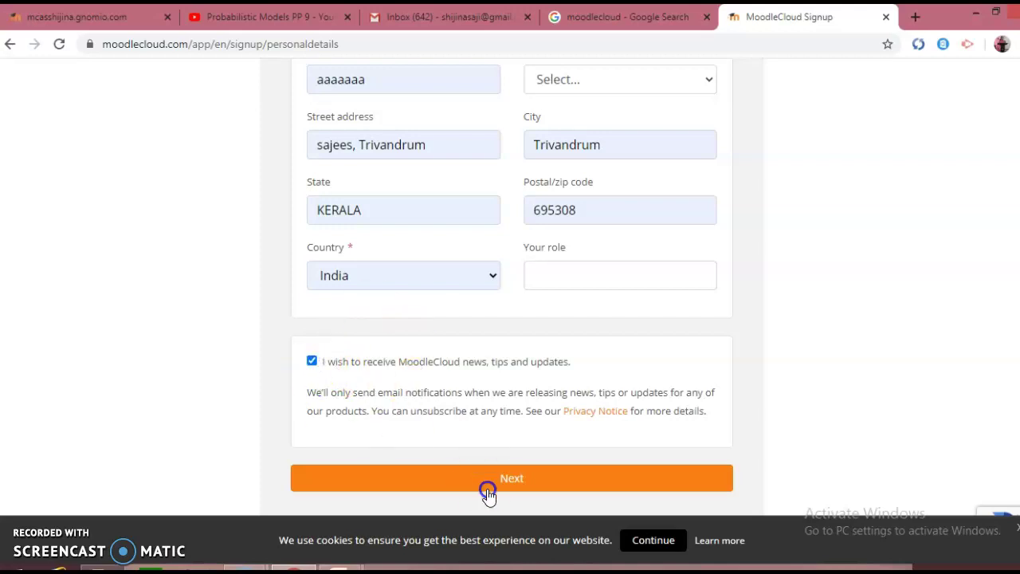
{"action": "left_click", "coordinate": [514, 478]}
{"action": "left_click", "coordinate": [514, 478]}
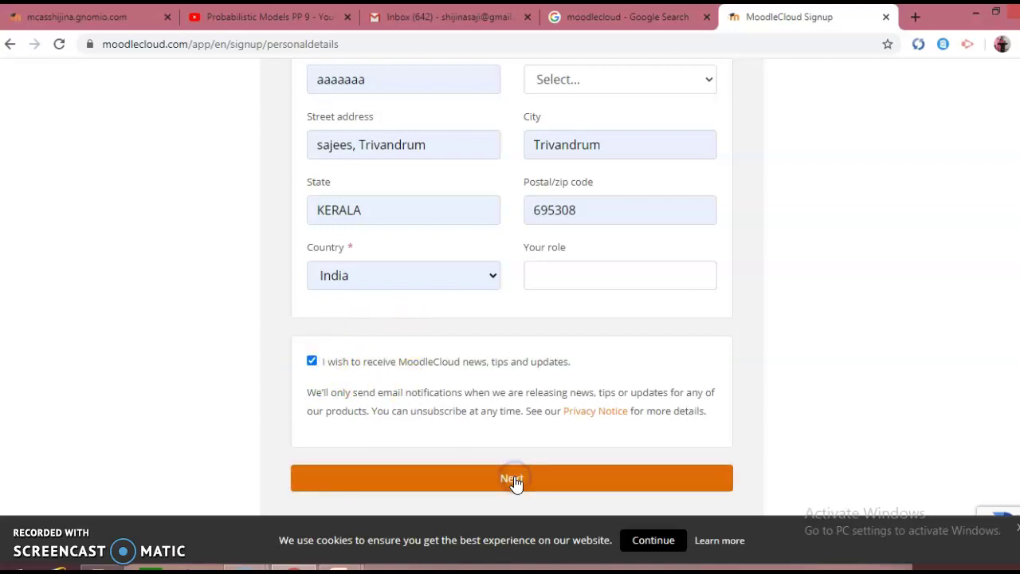
{"action": "left_click", "coordinate": [514, 479]}
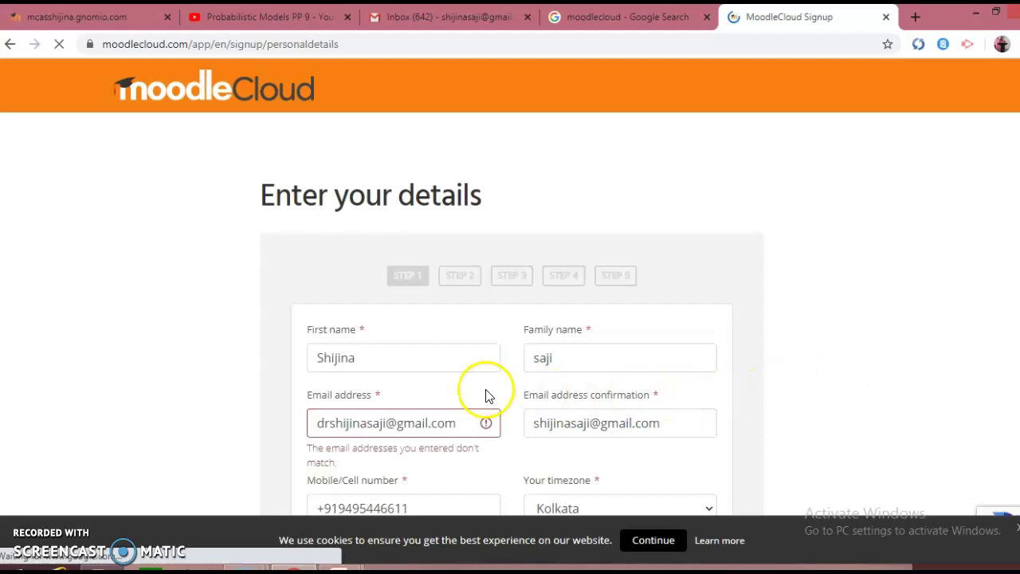
Step: Correct the email confirmation so it matches the email address
{"action": "left_click", "coordinate": [317, 422]}
{"action": "left_click_drag", "start_coordinate": [317, 422], "coordinate": [384, 422]}
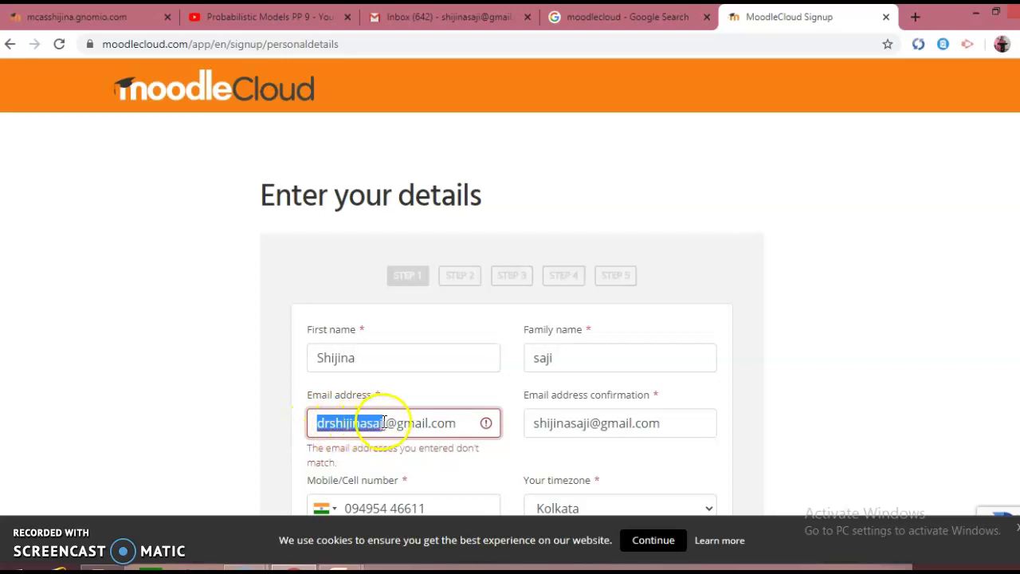
{"action": "left_click", "coordinate": [541, 425]}
{"action": "type", "text": "dr"}
{"action": "left_click", "coordinate": [785, 445]}
Step: Submit the corrected personal details to reach the site name step
{"action": "scroll", "coordinate": [787, 446], "scroll_direction": "down", "scroll_amount": 4}
{"action": "scroll", "coordinate": [786, 444], "scroll_direction": "down", "scroll_amount": 5}
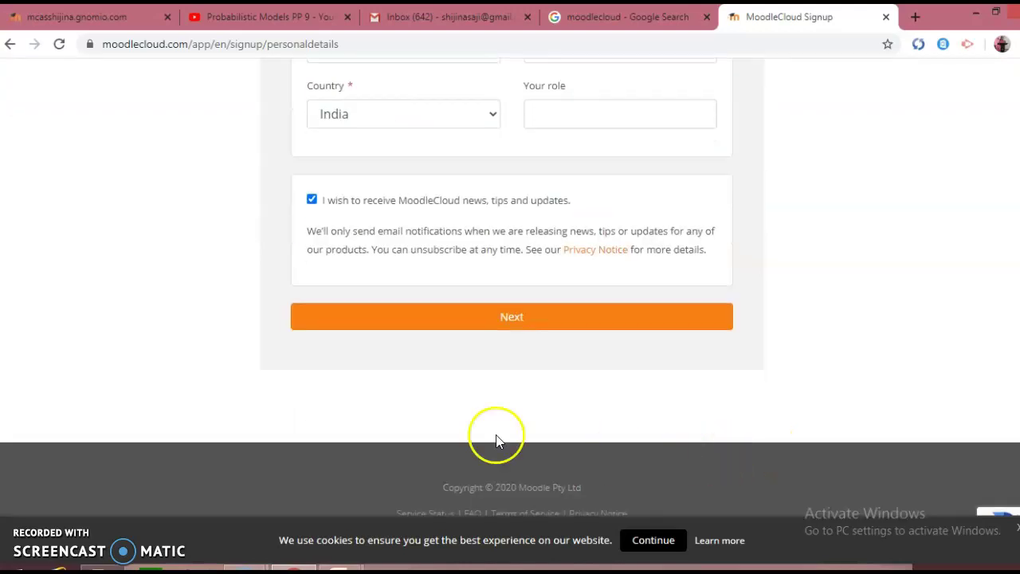
{"action": "left_click", "coordinate": [504, 319]}
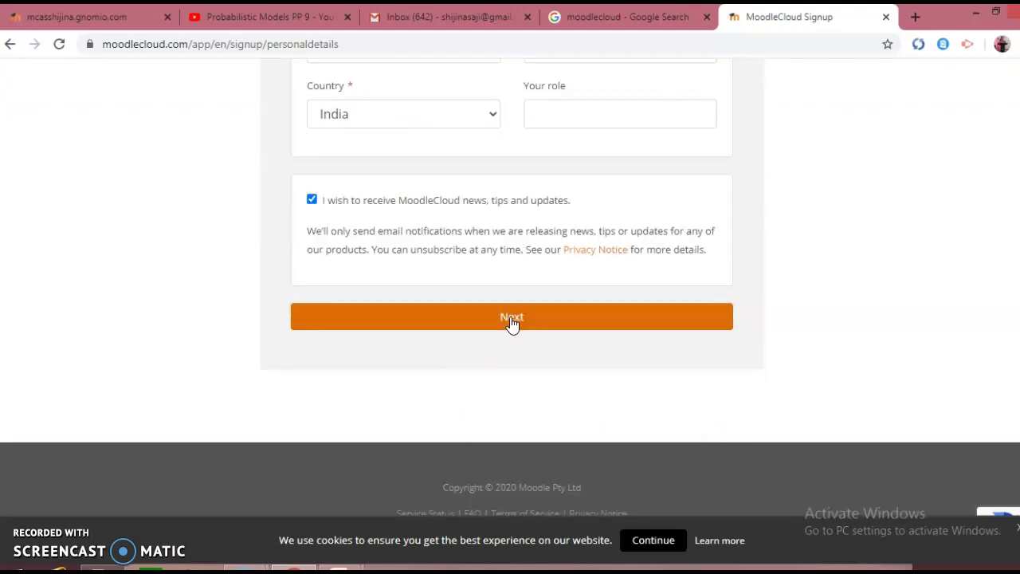
{"action": "left_click", "coordinate": [512, 319]}
{"action": "left_click", "coordinate": [513, 323]}
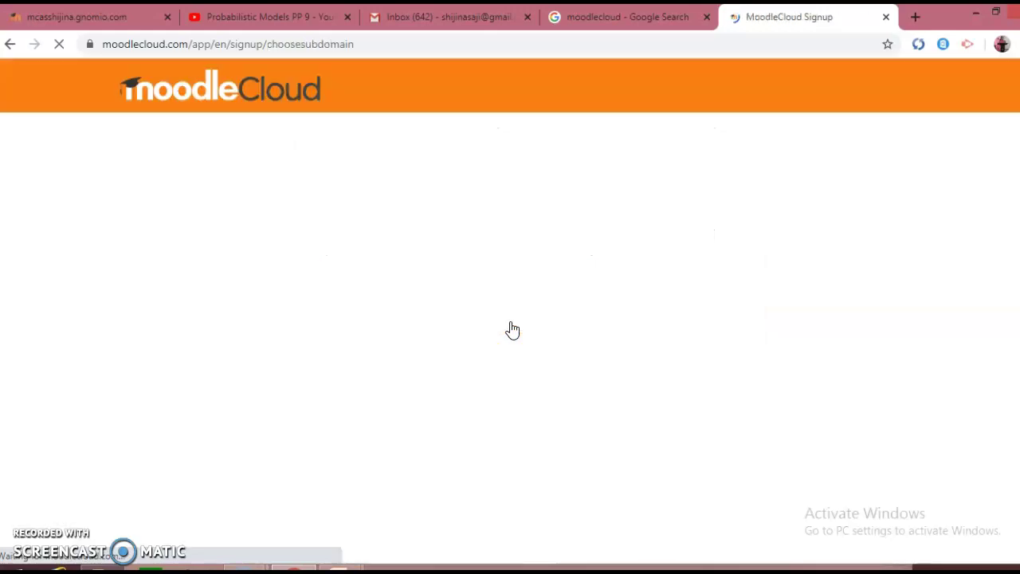
Step: Replace the site name with mcasfdp, confirm it is available, and submit with Ireland hosting
{"action": "scroll", "coordinate": [513, 329], "scroll_direction": "down", "scroll_amount": 2}
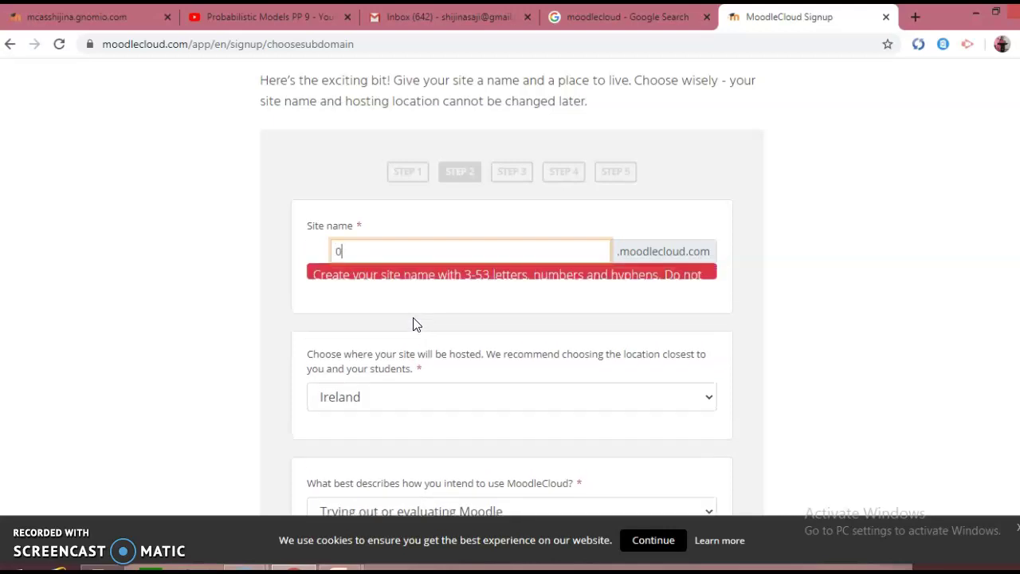
{"action": "key", "text": "BackSpace"}
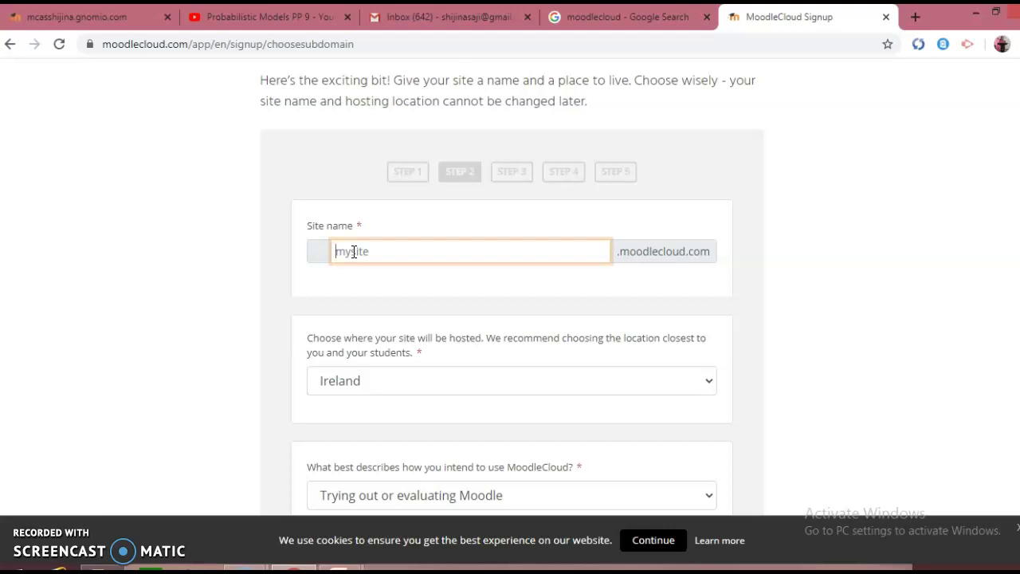
{"action": "type", "text": "M"}
{"action": "key", "text": "BackSpace"}
{"action": "type", "text": "mcas"}
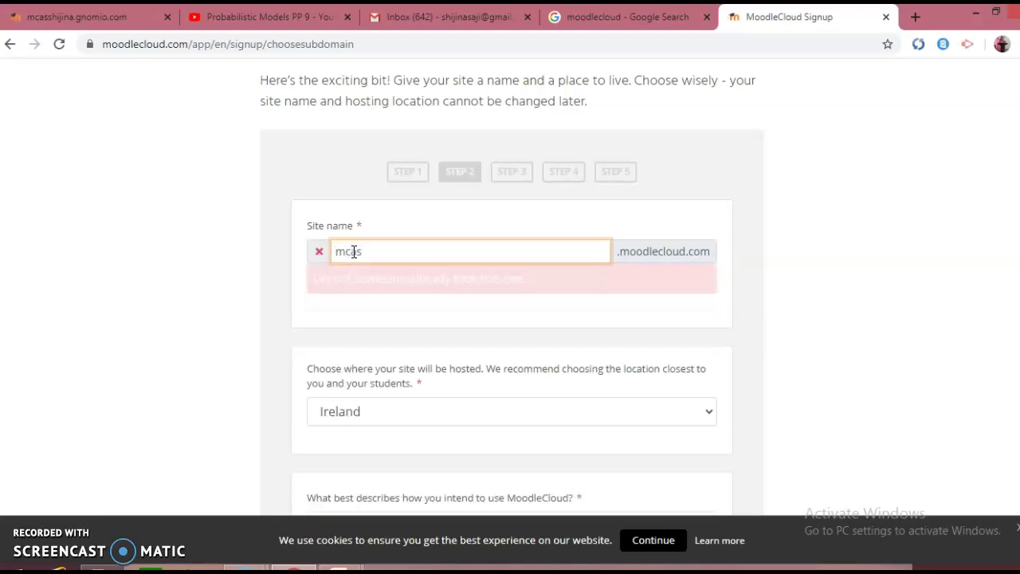
{"action": "type", "text": "fdp"}
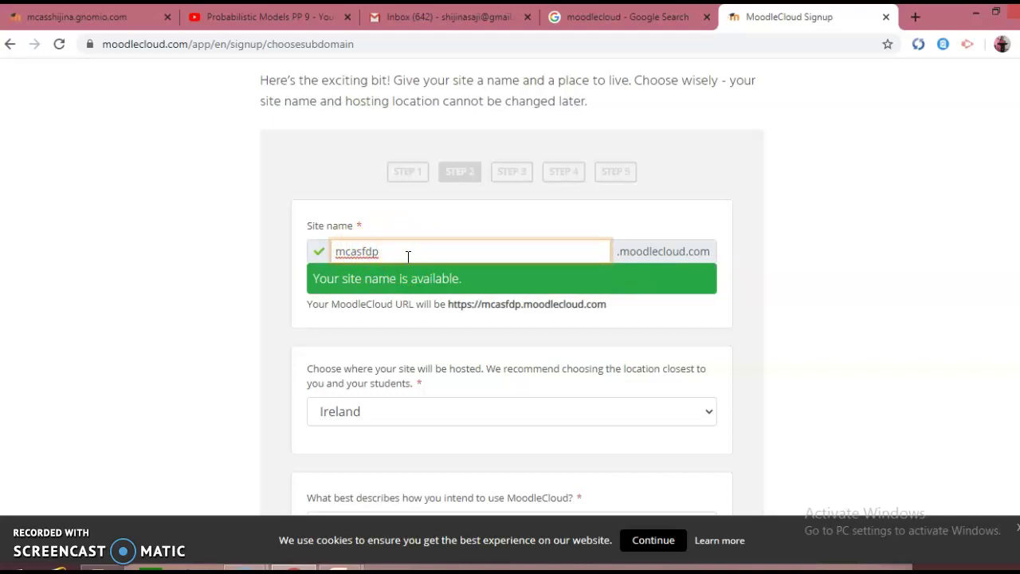
{"action": "left_click", "coordinate": [875, 297]}
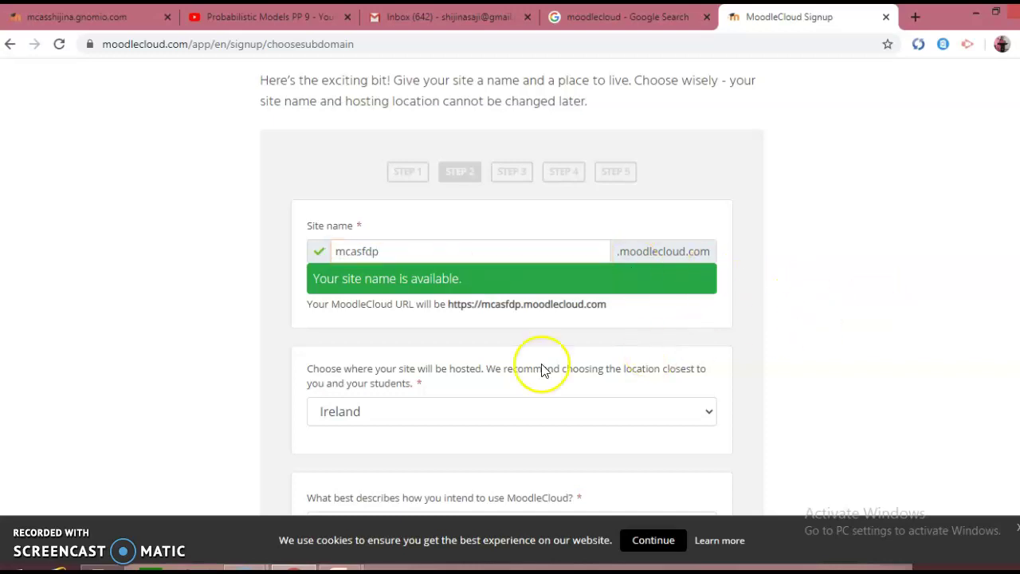
{"action": "scroll", "coordinate": [373, 342], "scroll_direction": "down", "scroll_amount": 2}
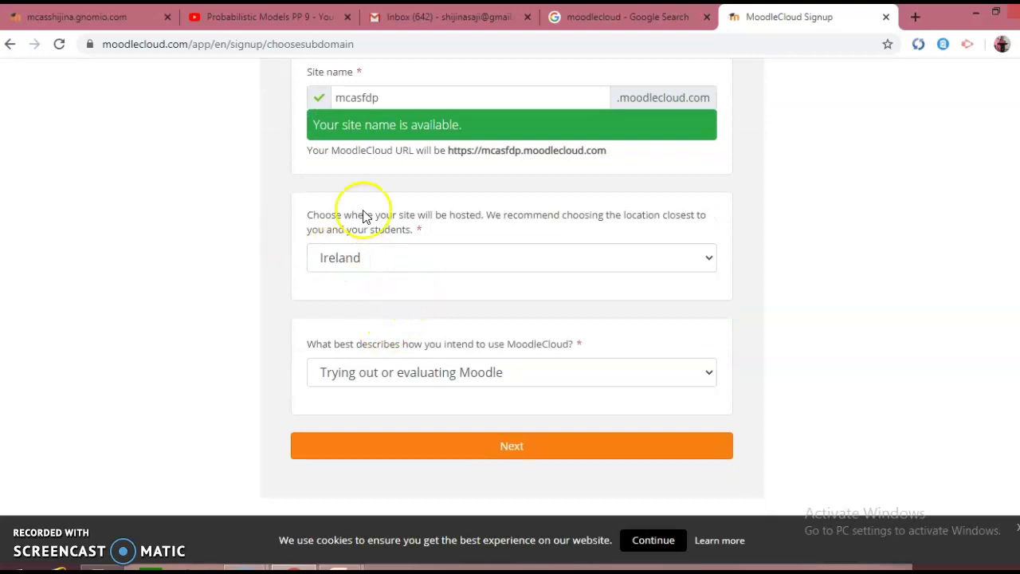
{"action": "left_click", "coordinate": [530, 444]}
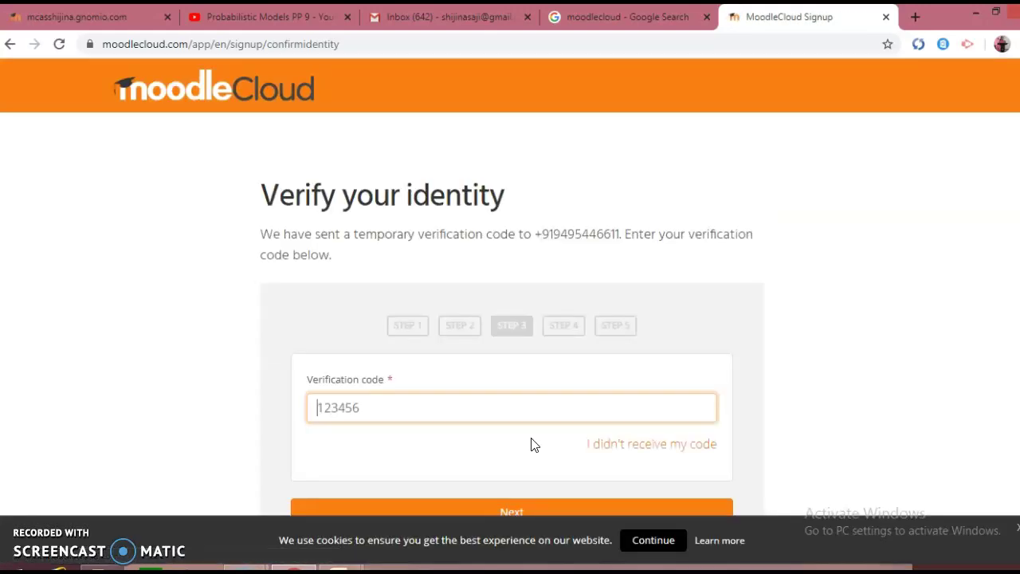
Step: Enter the six-digit SMS verification code and submit it
{"action": "scroll", "coordinate": [532, 443], "scroll_direction": "down", "scroll_amount": 2}
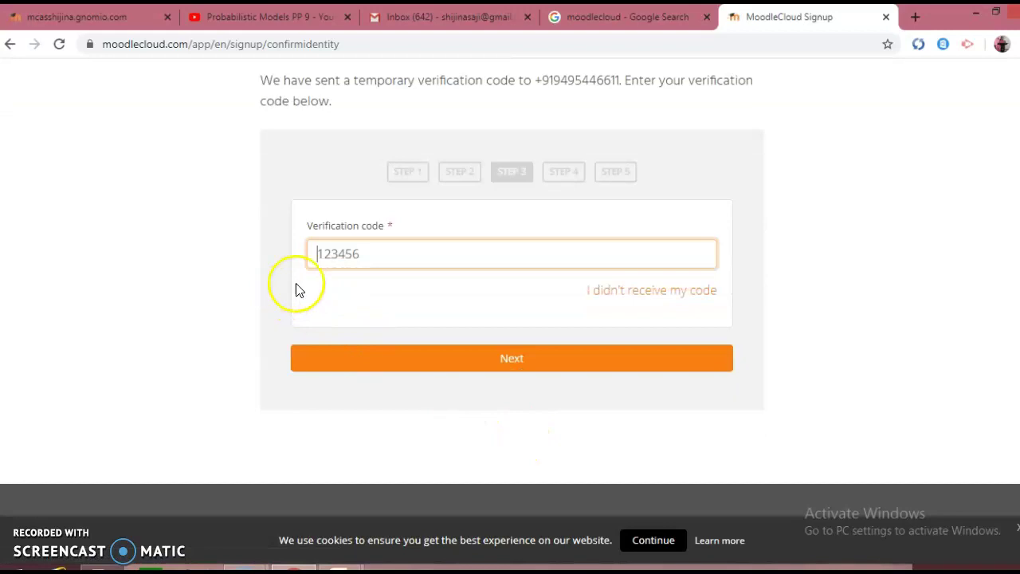
{"action": "left_click_drag", "start_coordinate": [371, 256], "coordinate": [336, 254]}
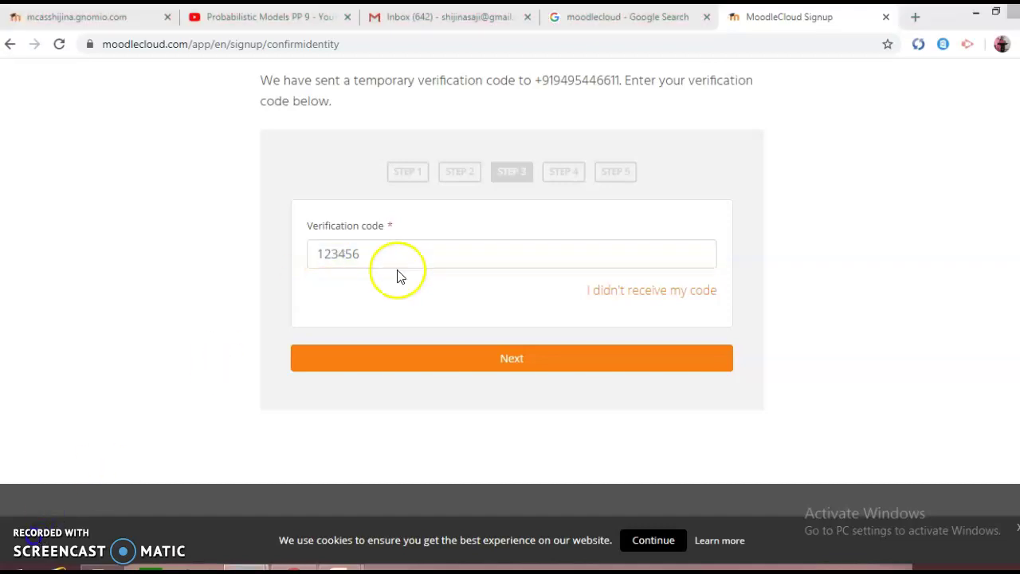
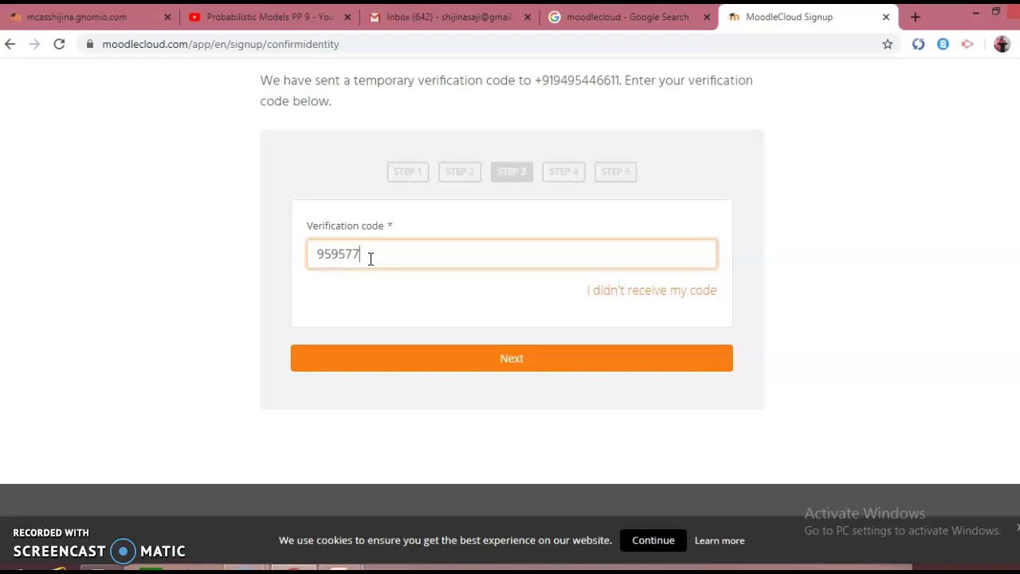
{"action": "left_click", "coordinate": [524, 362]}
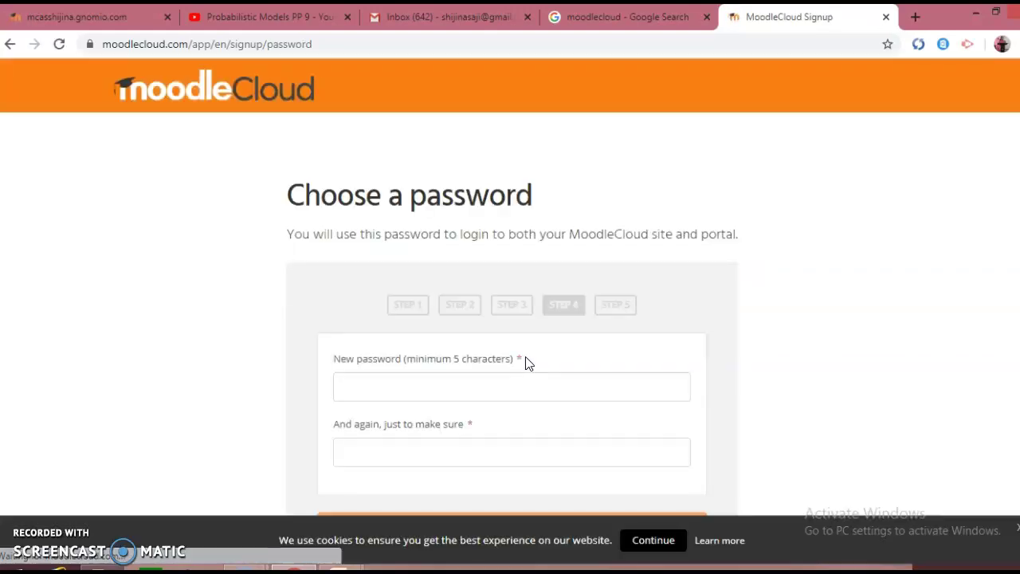
Step: Enter the new account password, repeat it in the confirmation field, and submit
{"action": "scroll", "coordinate": [526, 363], "scroll_direction": "down", "scroll_amount": 2}
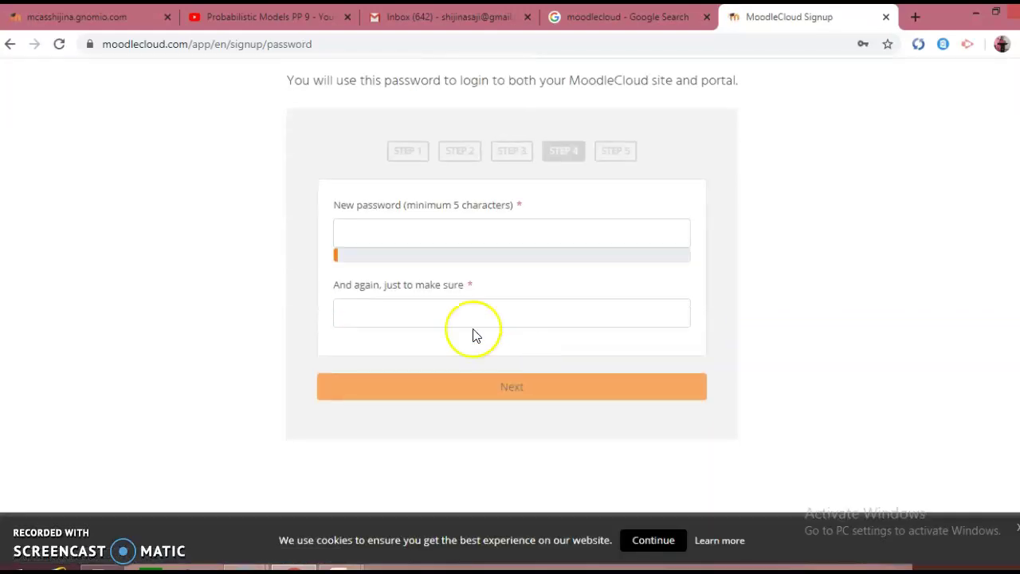
{"action": "left_click", "coordinate": [355, 231]}
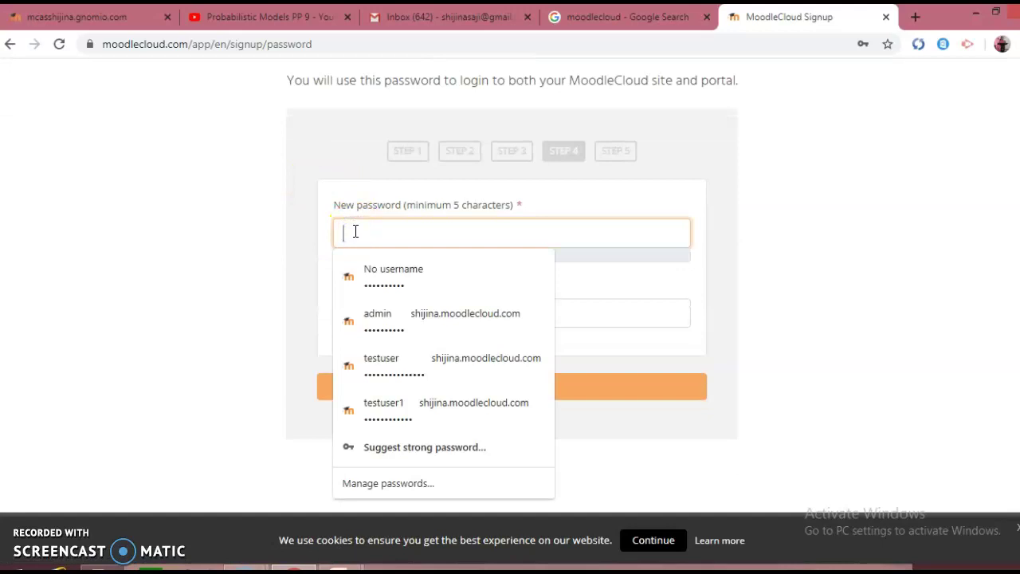
{"action": "left_click", "coordinate": [770, 255]}
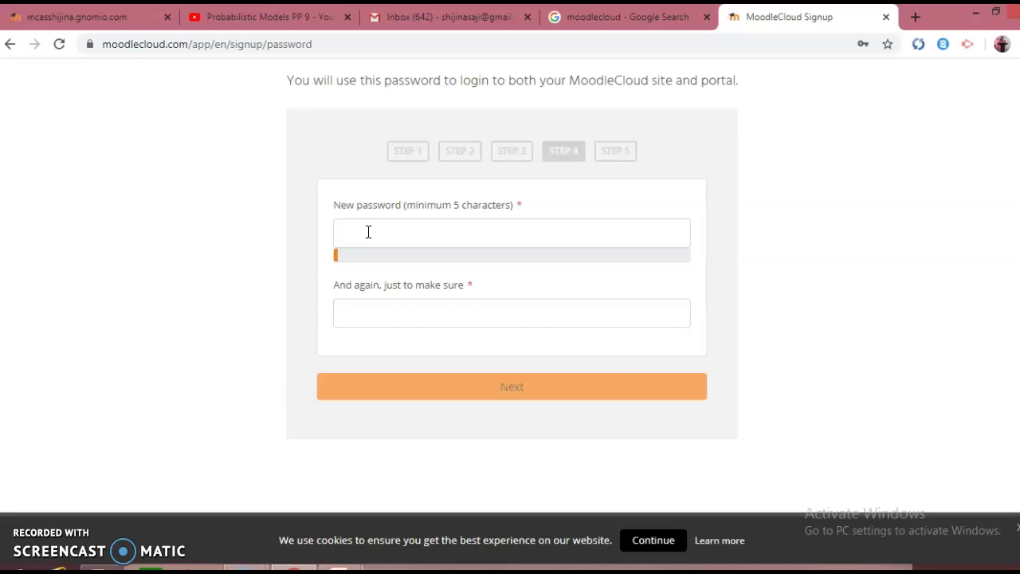
{"action": "left_click", "coordinate": [369, 231]}
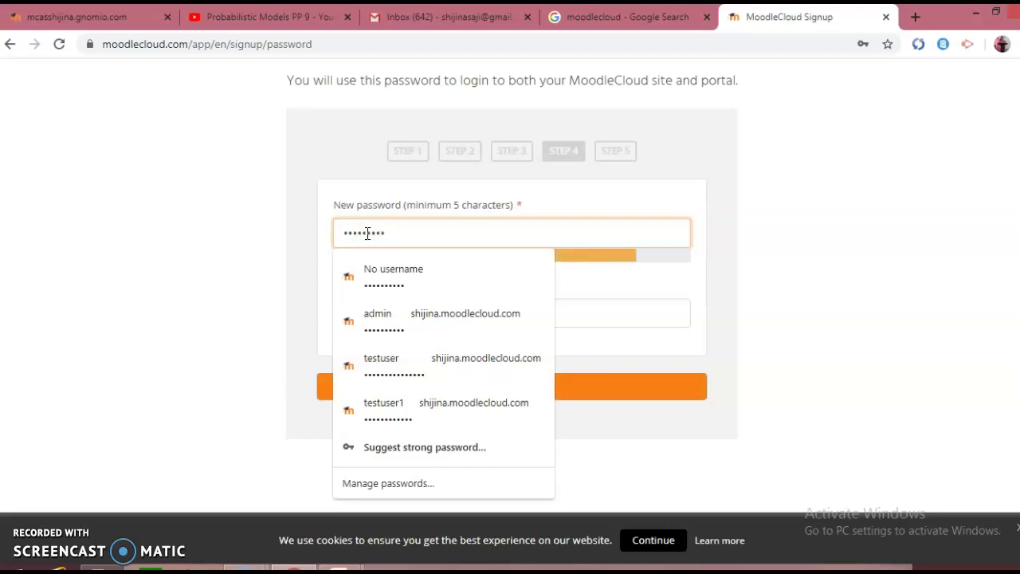
{"action": "left_click", "coordinate": [278, 264]}
{"action": "left_click", "coordinate": [385, 313]}
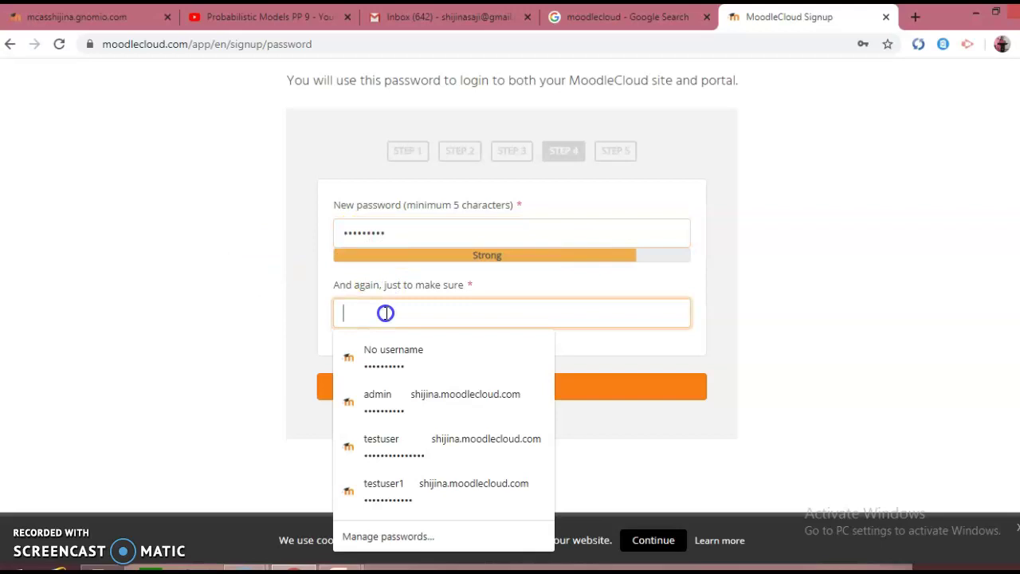
{"action": "type", "text": "••••••••"}
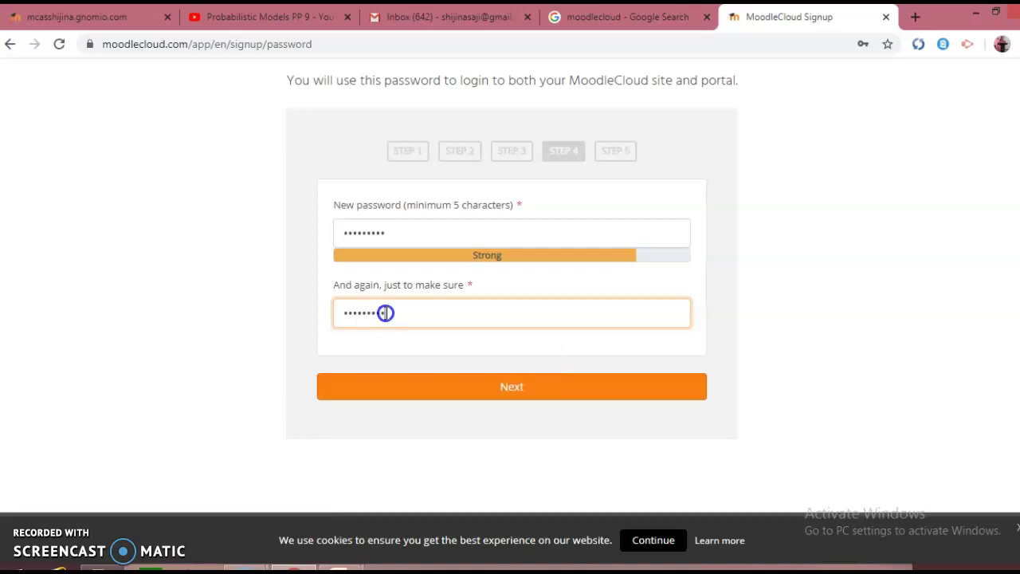
{"action": "type", "text": "•"}
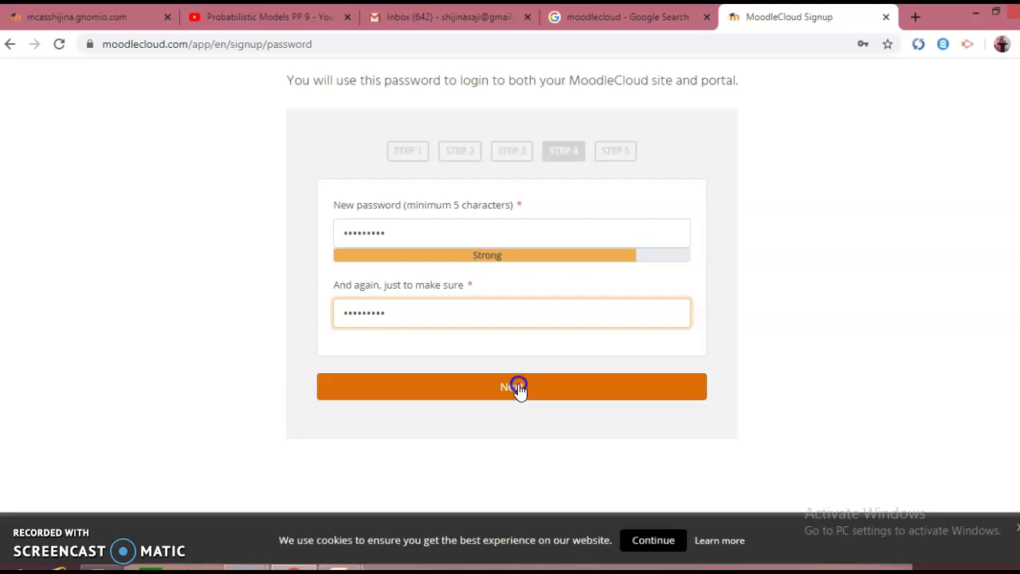
{"action": "left_click", "coordinate": [518, 387]}
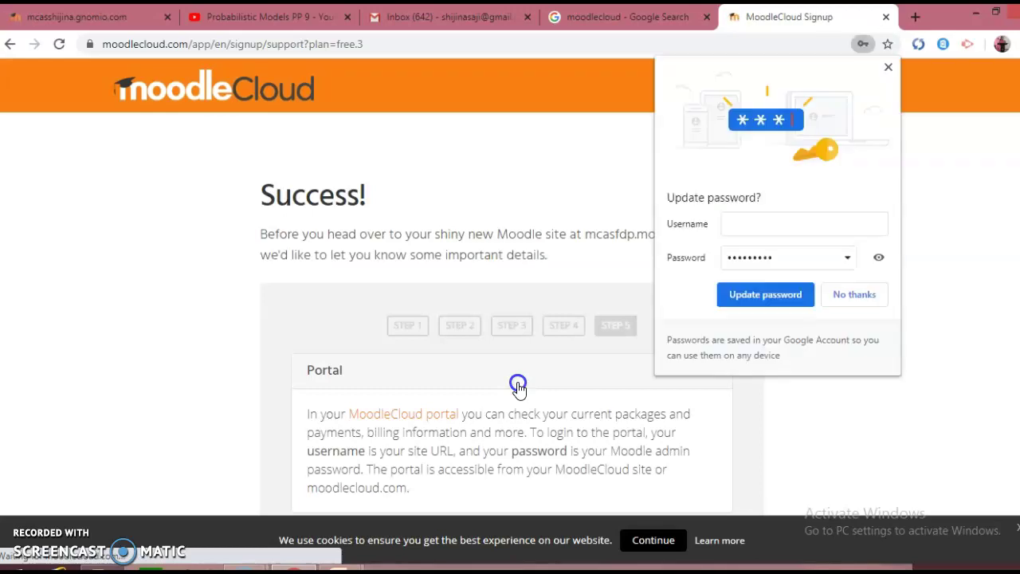
Step: Close Chrome's Update password popup and choose 'Thanks, take me to my Moodle site now!'
{"action": "scroll", "coordinate": [518, 387], "scroll_direction": "down", "scroll_amount": 3}
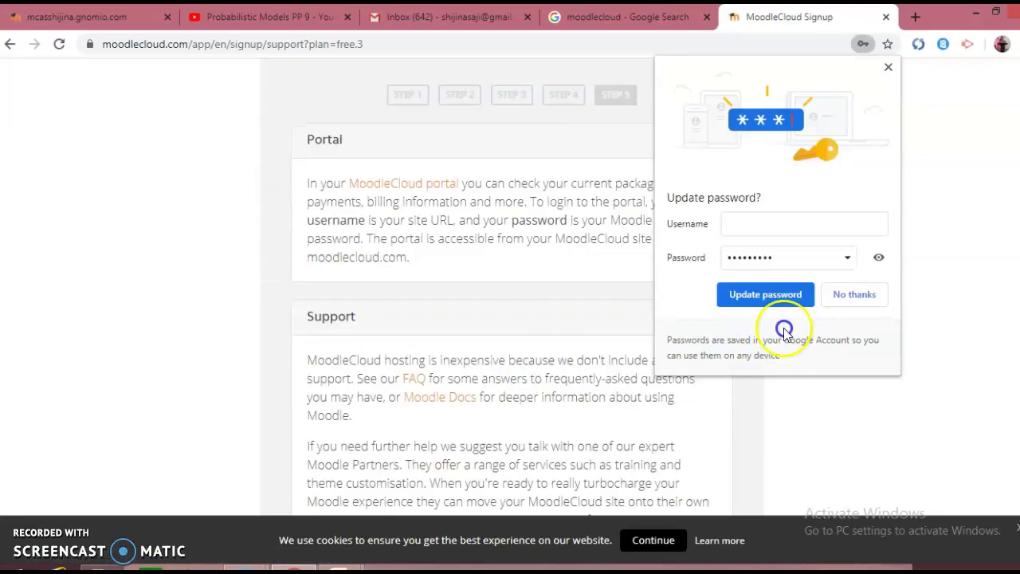
{"action": "left_click", "coordinate": [892, 70]}
{"action": "scroll", "coordinate": [525, 390], "scroll_direction": "down", "scroll_amount": 5}
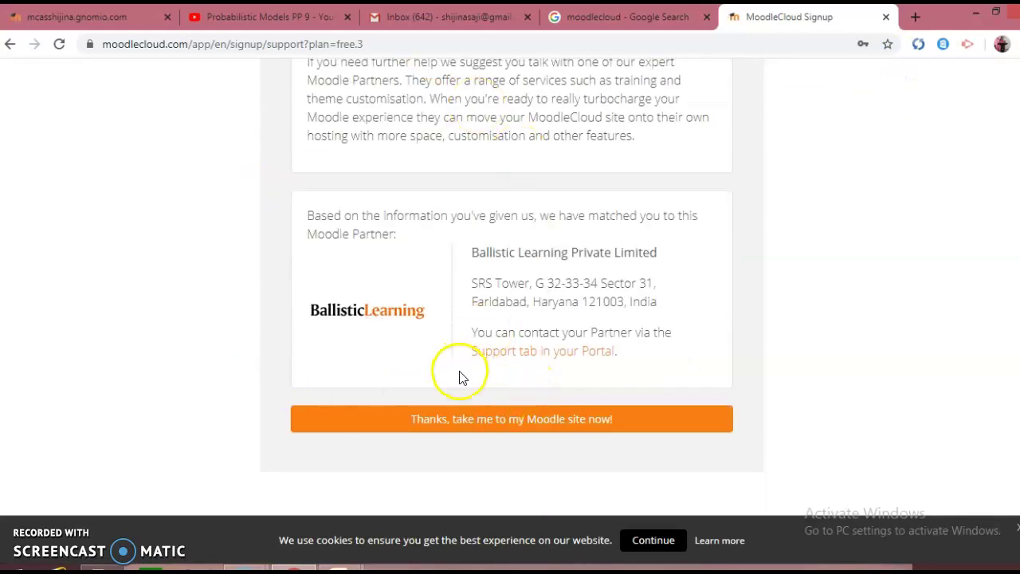
{"action": "scroll", "coordinate": [460, 374], "scroll_direction": "up", "scroll_amount": 4}
{"action": "scroll", "coordinate": [460, 367], "scroll_direction": "down", "scroll_amount": 5}
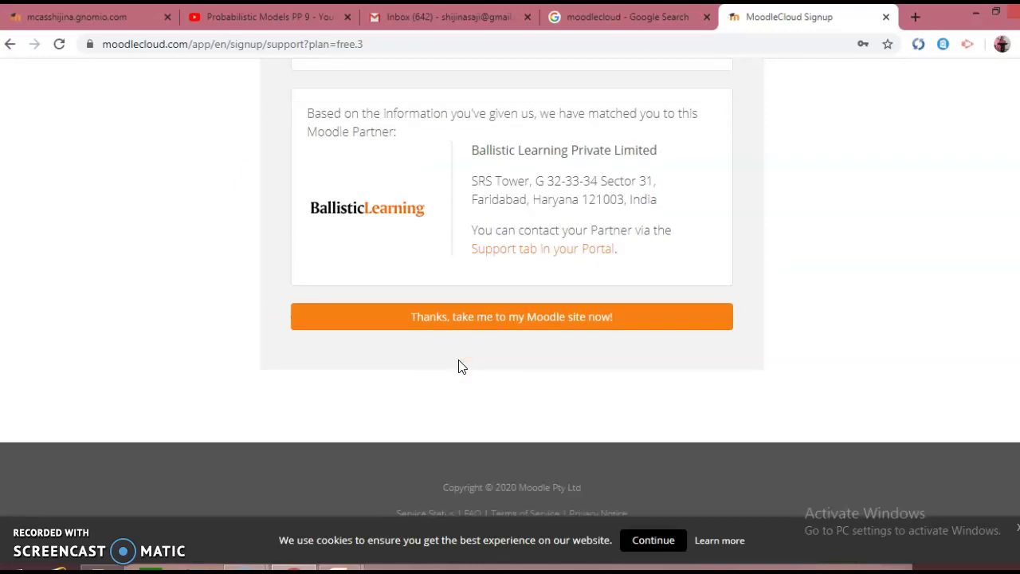
{"action": "left_click", "coordinate": [469, 327]}
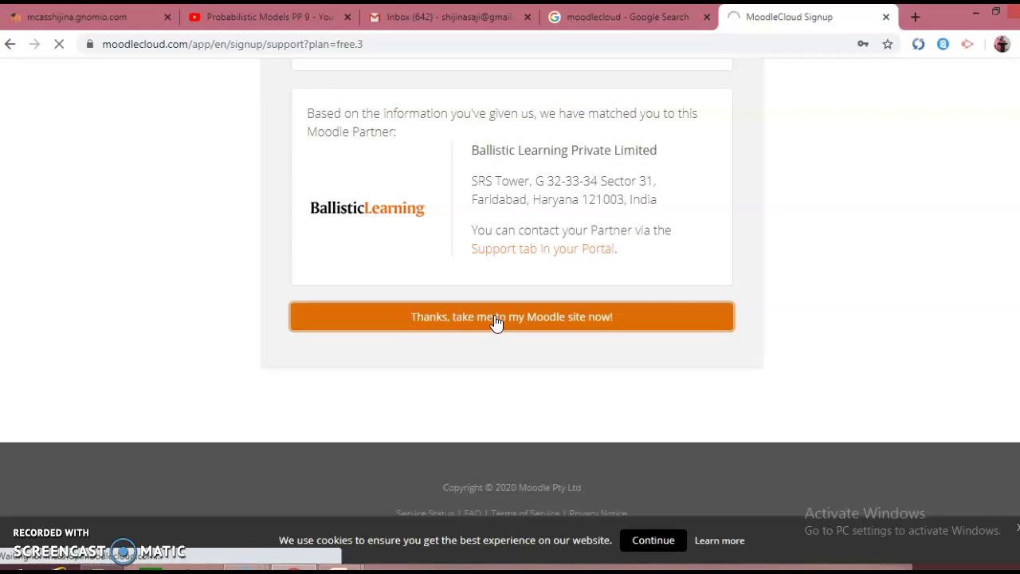
{"action": "scroll", "coordinate": [495, 321], "scroll_direction": "up", "scroll_amount": 5}
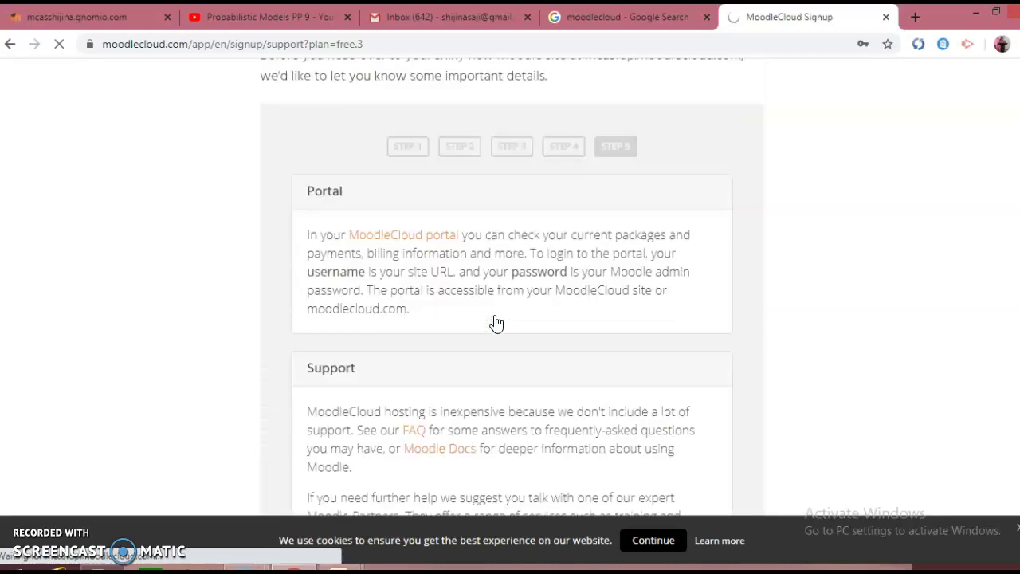